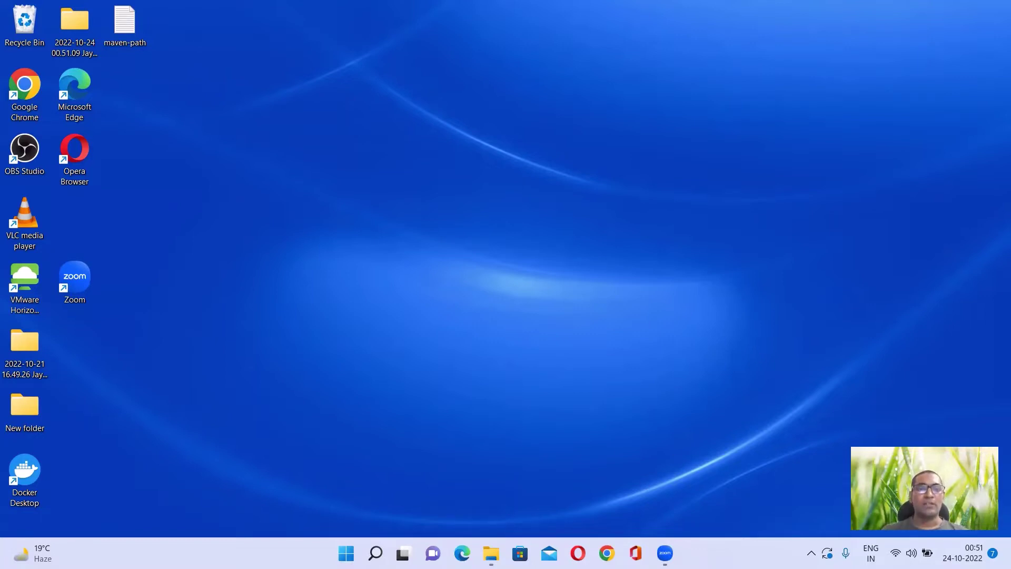
Step: Check the Maven and Java installations in Command Prompt with mvn -version and java --version, and close the console
click(375, 550)
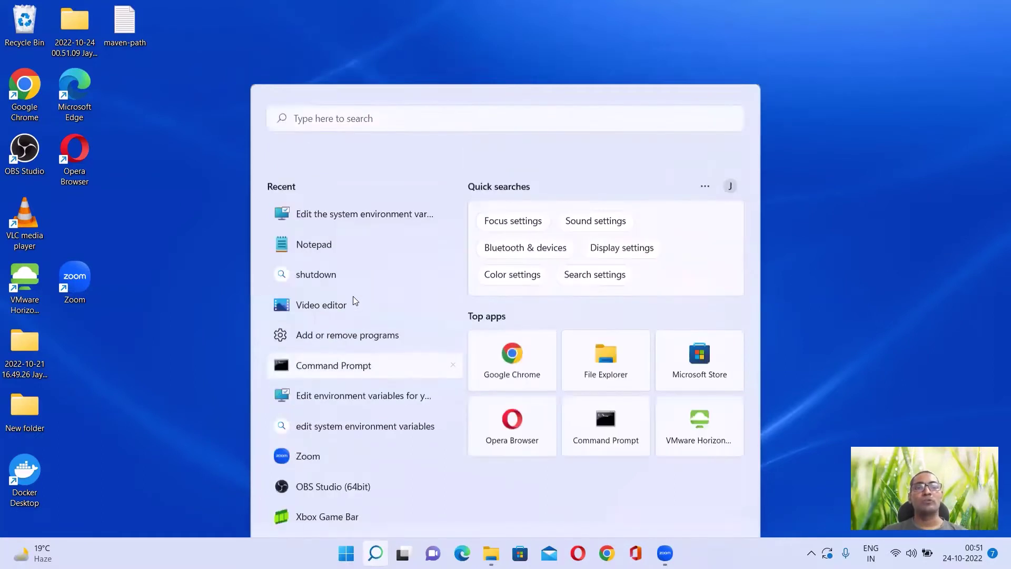
click(356, 365)
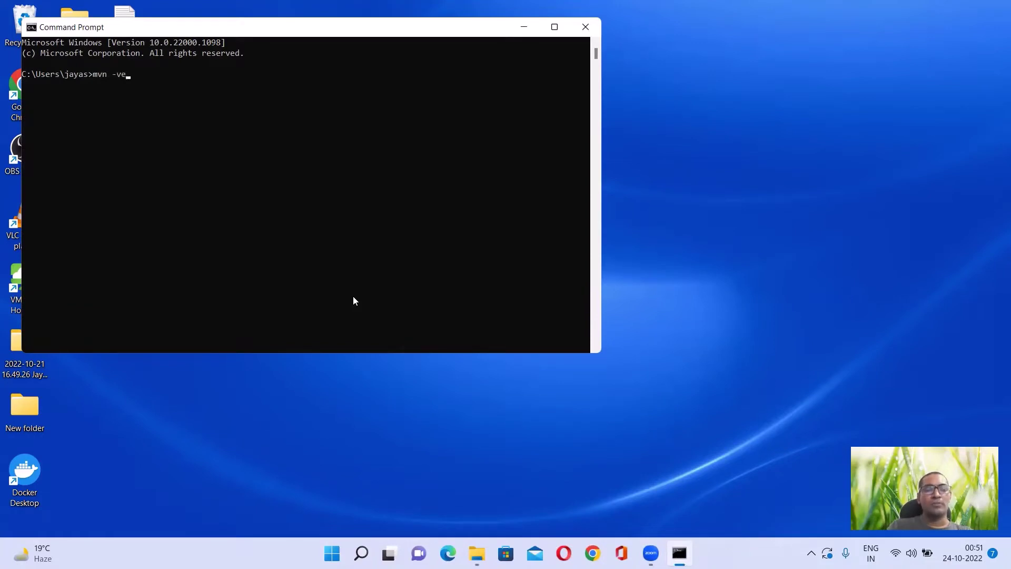
key(Return)
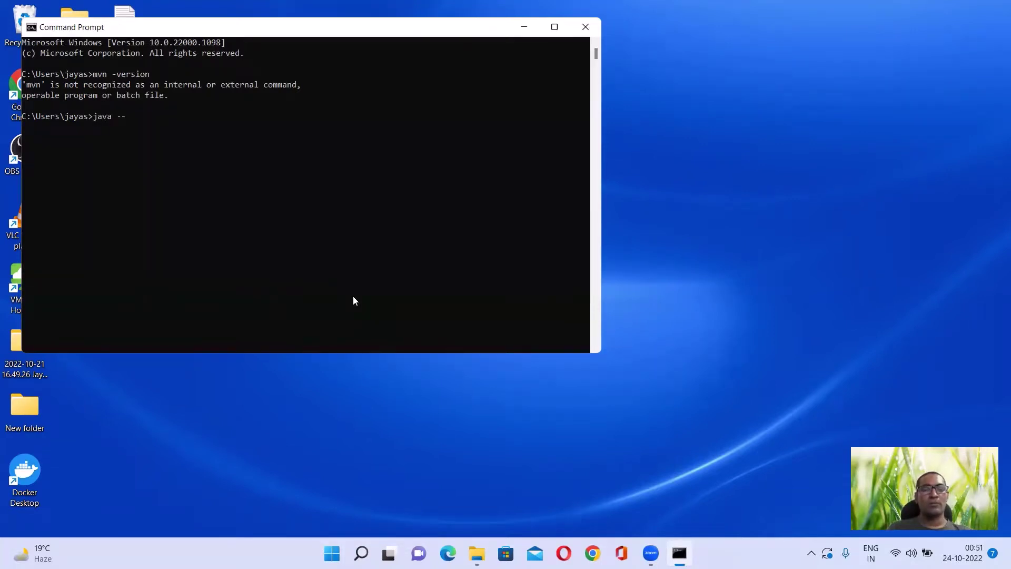
key(Return)
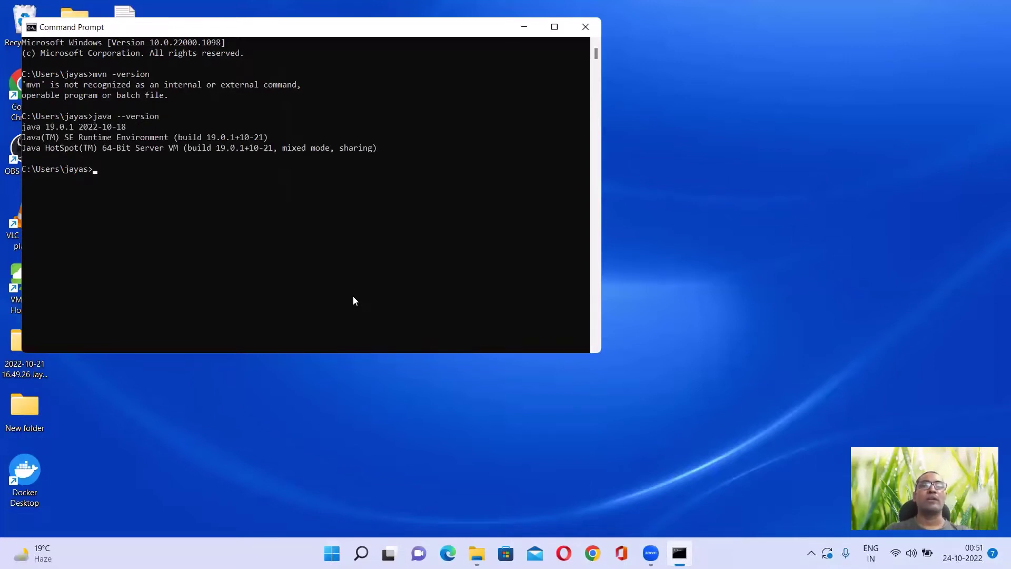
click(588, 27)
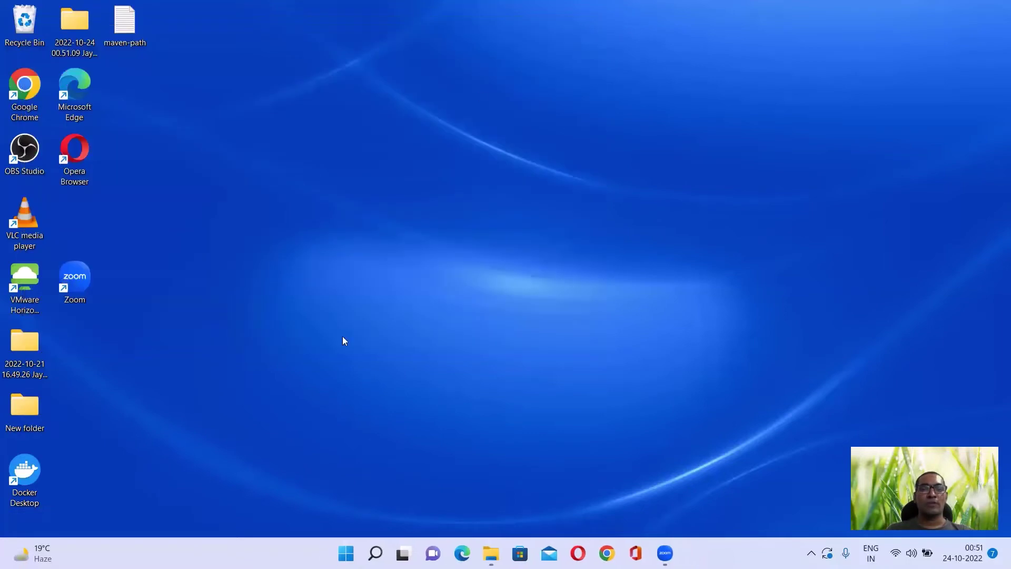
Step: Switch to Google Chrome, go to google.co.in and search for "maven download"
click(606, 553)
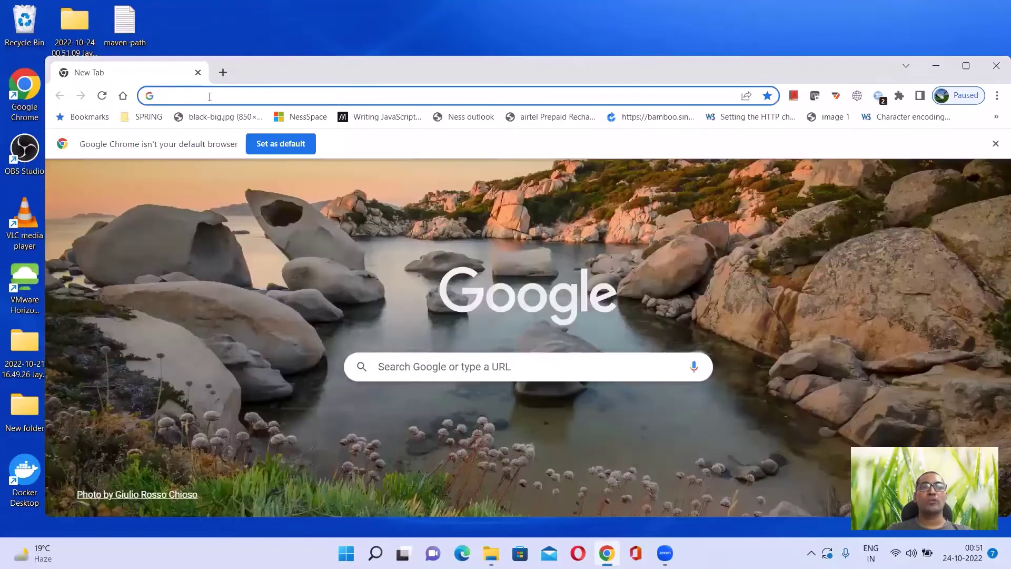
text(google.co.in)
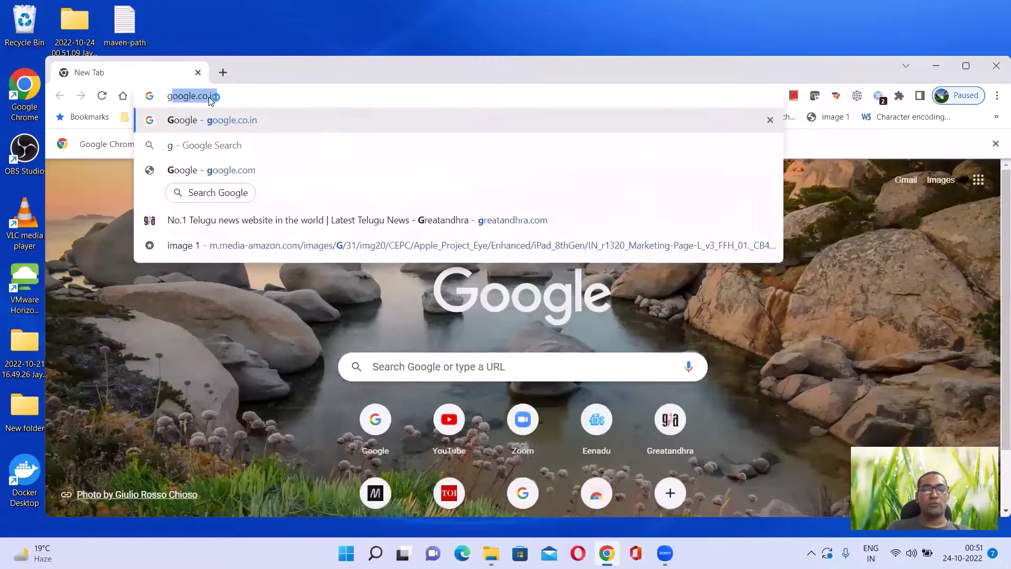
key(Return)
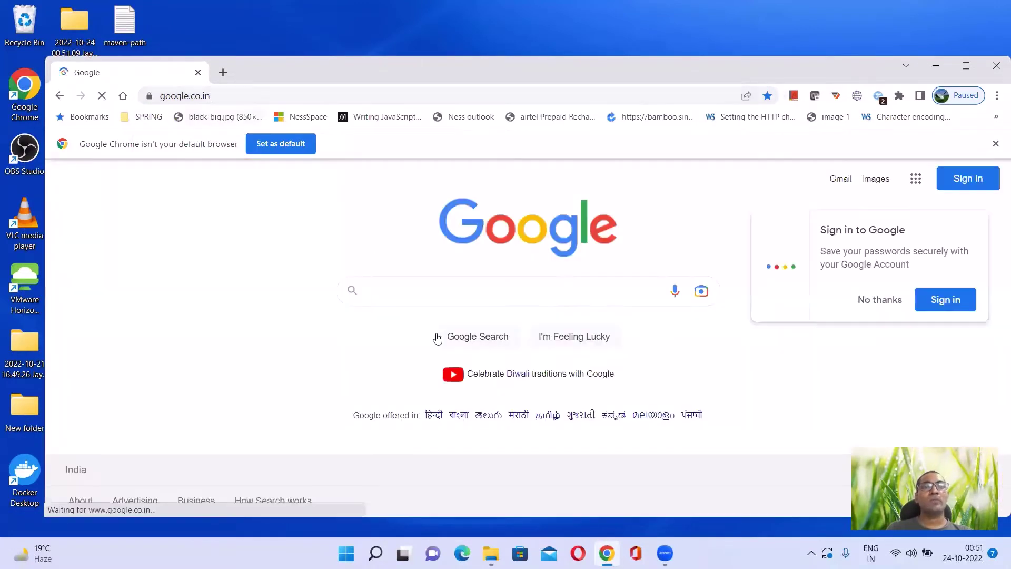
text(maven)
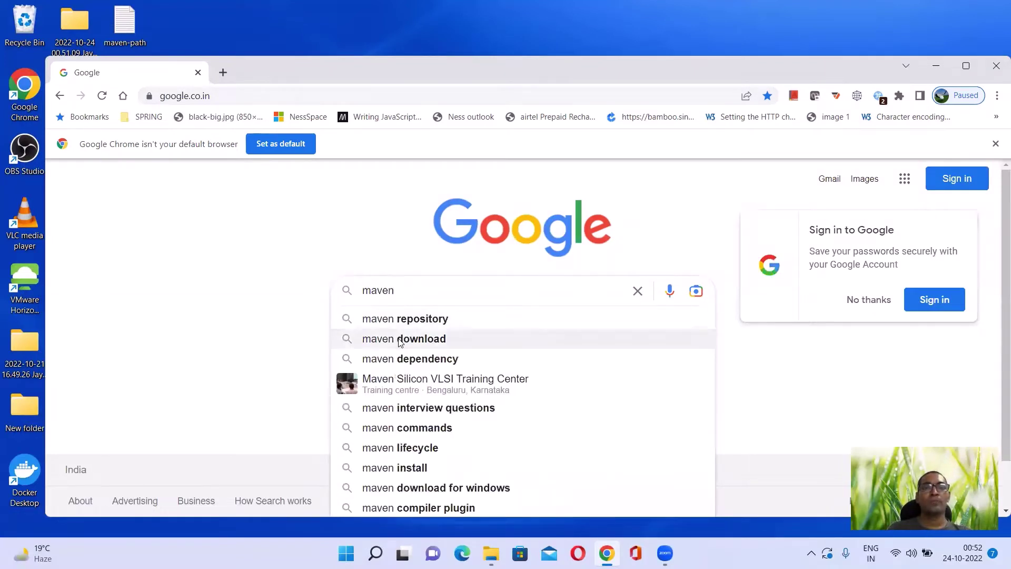
click(396, 337)
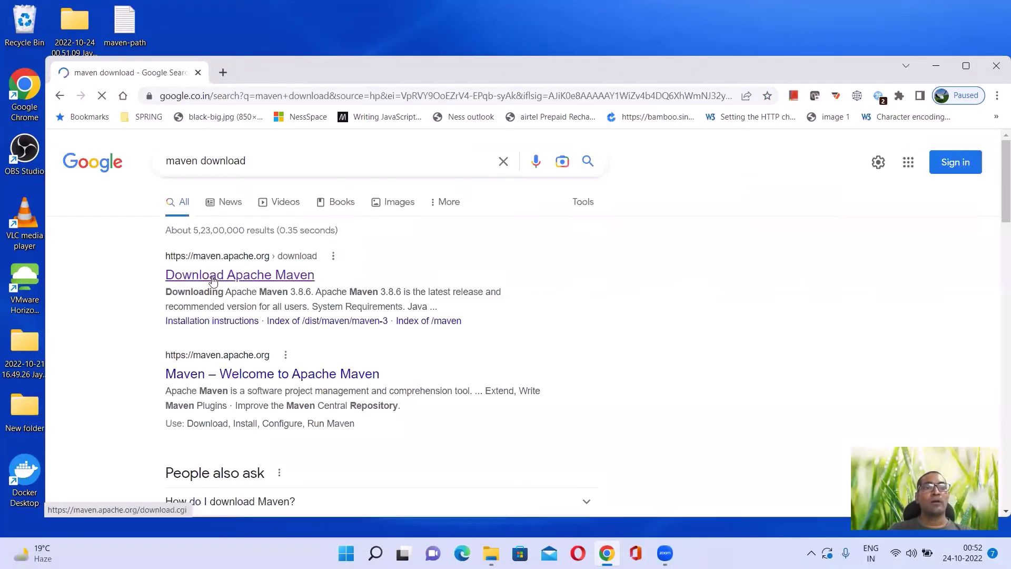
Step: Open the Download Apache Maven result in a new tab and download the binary archive apache-maven-3.8.6-bin.zip
right_click(211, 280)
click(249, 294)
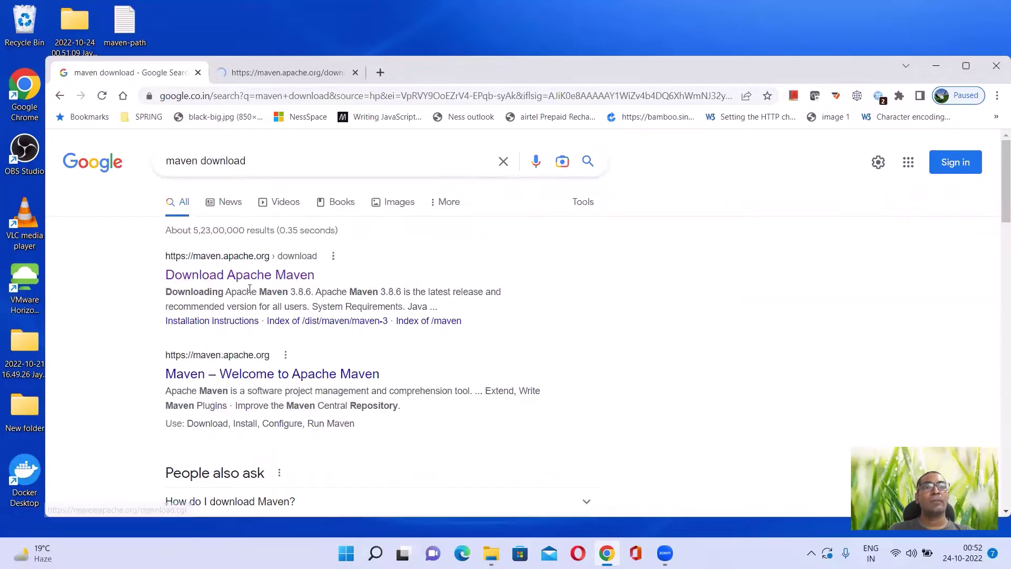
click(273, 74)
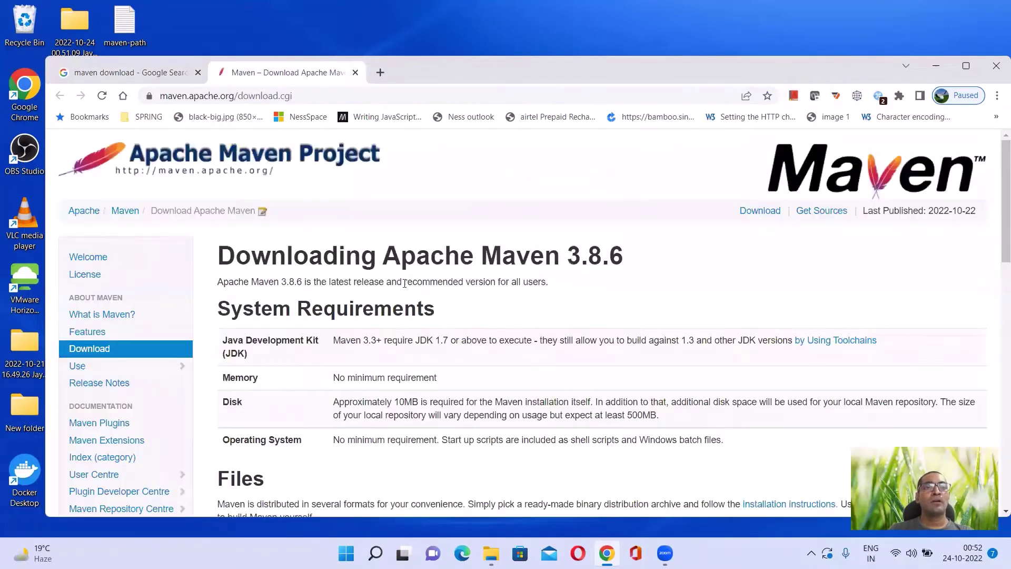
scroll(404, 284, down, 1)
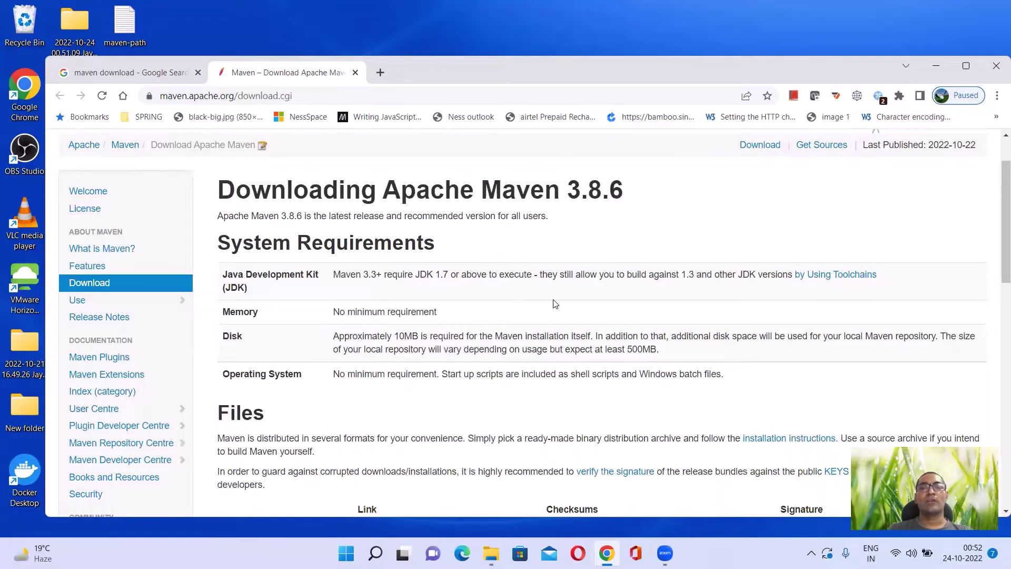
scroll(613, 327, down, 2)
scroll(606, 337, down, 3)
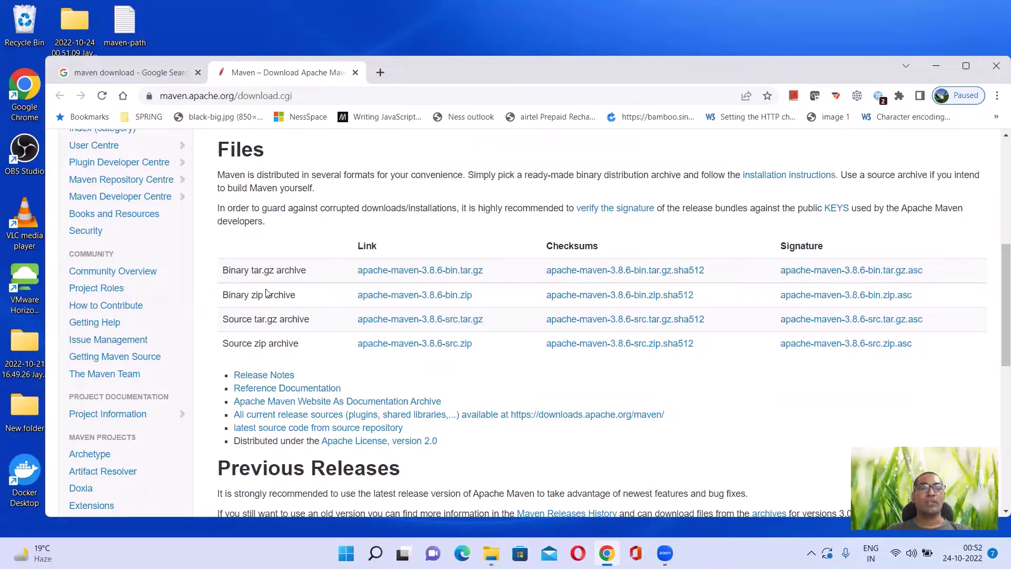
click(397, 296)
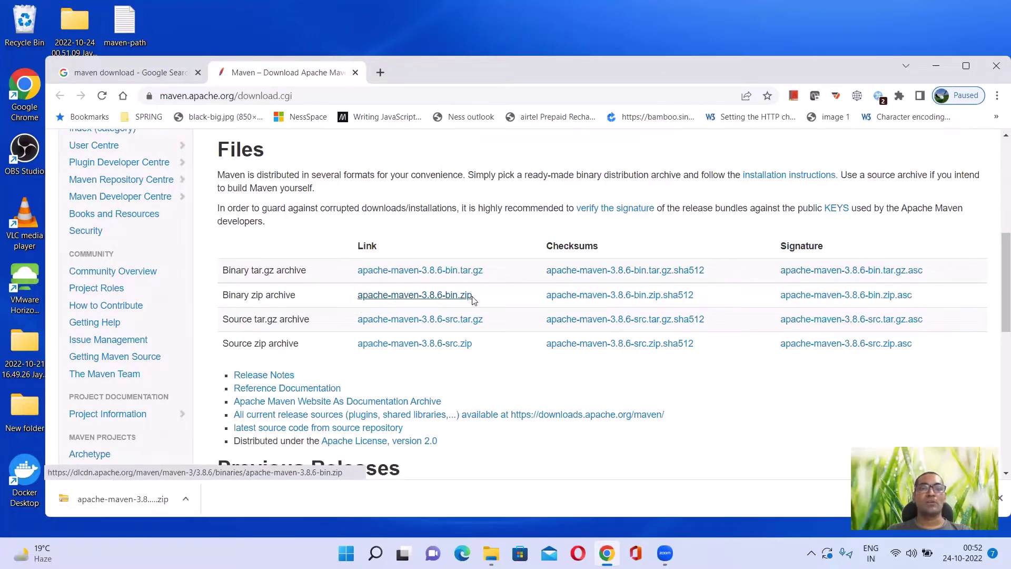
Step: Show the downloaded Maven archive in its folder and extract it to apache-maven-3.8.6-bin inside Downloads
click(186, 499)
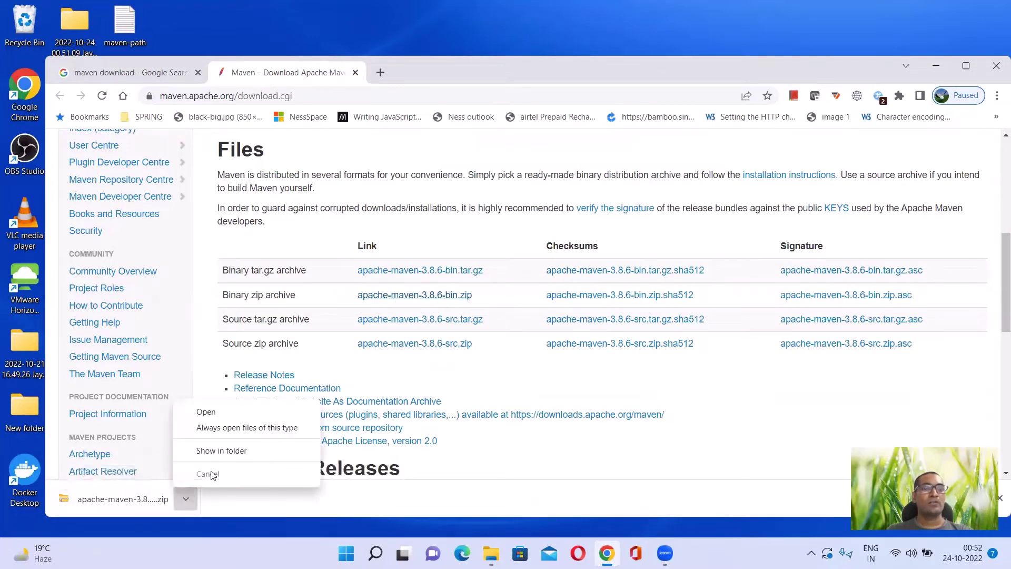
click(225, 450)
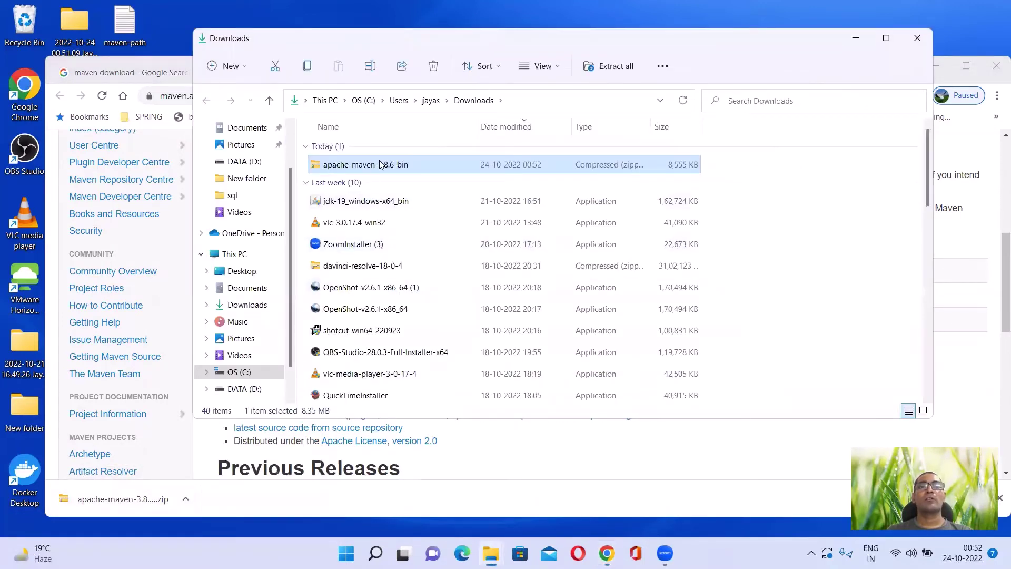
right_click(380, 164)
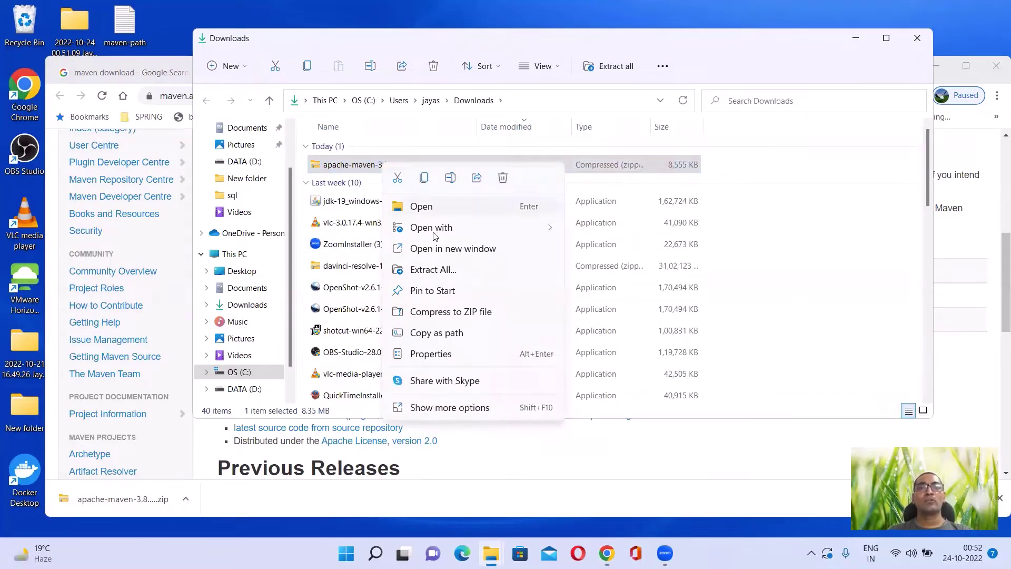
click(431, 270)
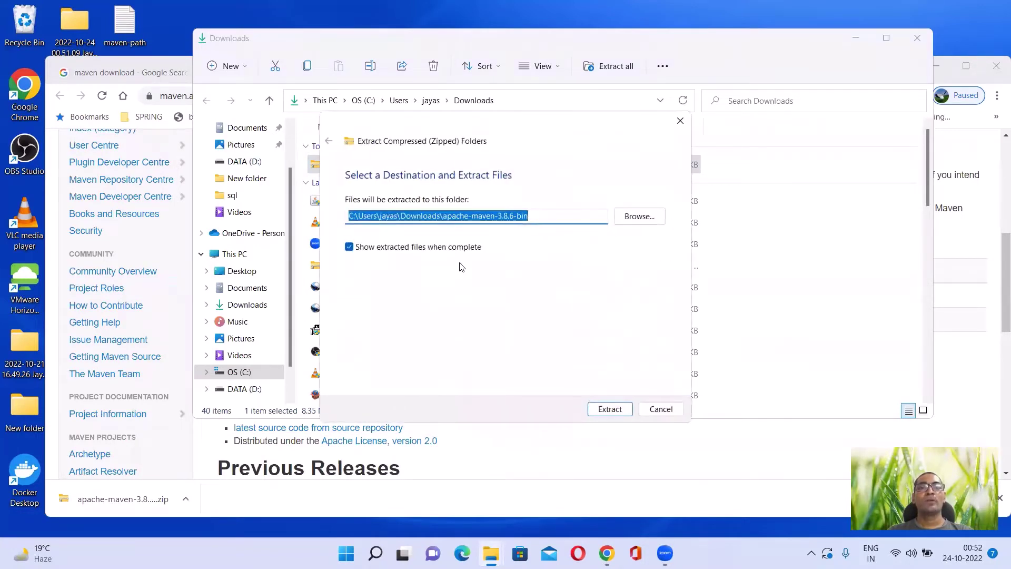
click(534, 215)
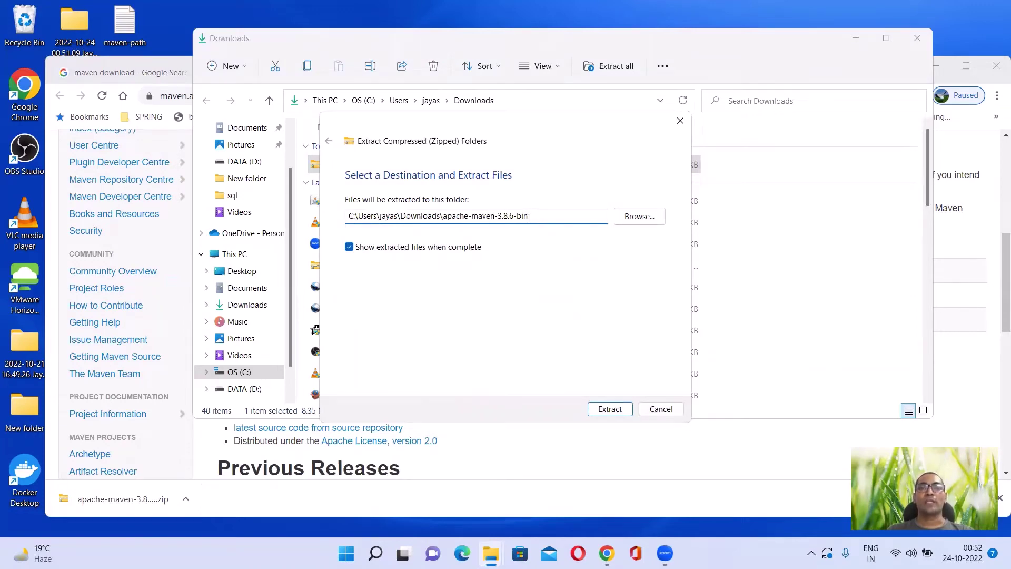
click(613, 412)
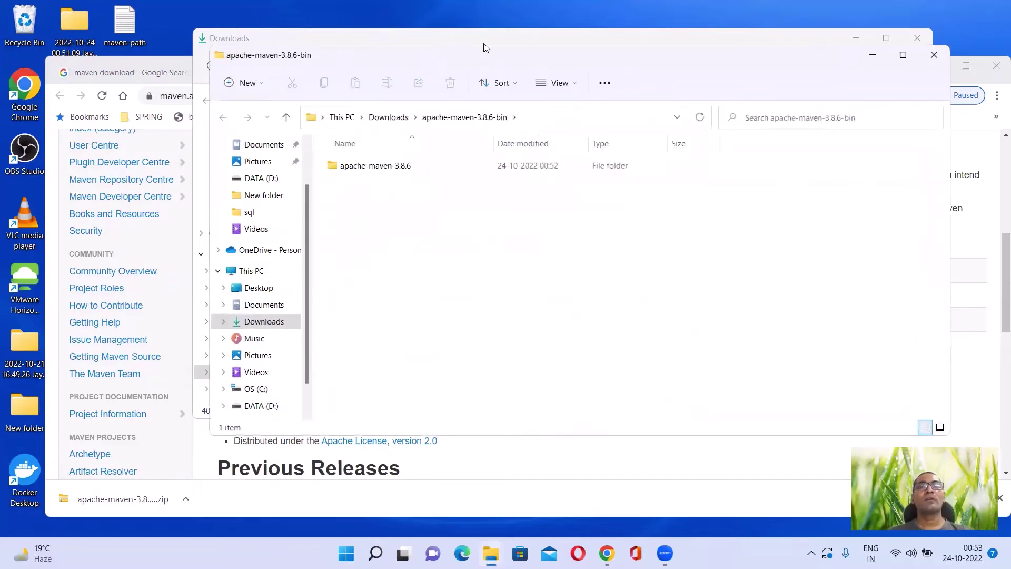
Step: Compare the Maven zip with its extracted folder in Downloads and examine the contents of apache-maven-3.8.6
click(385, 118)
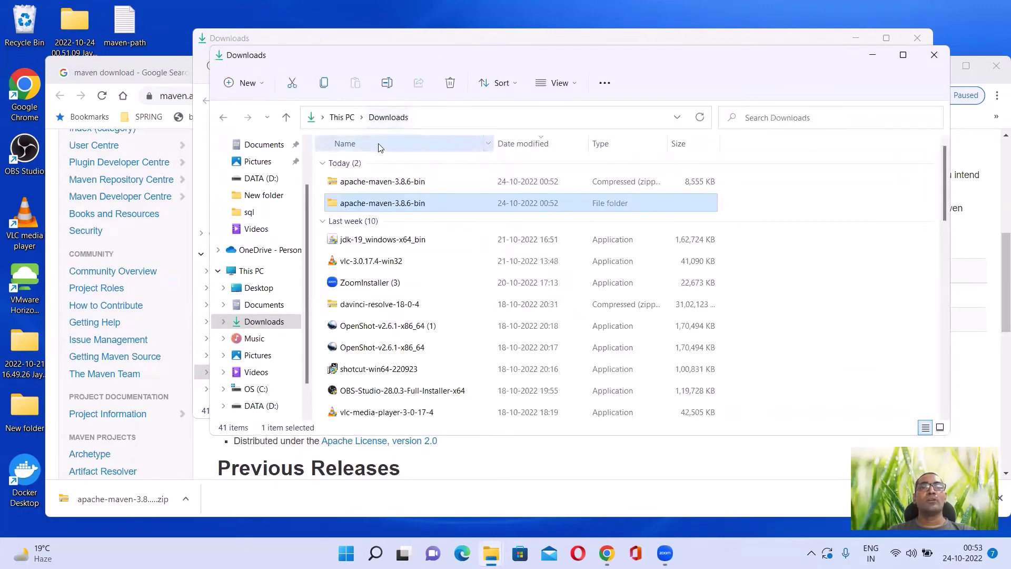
click(366, 182)
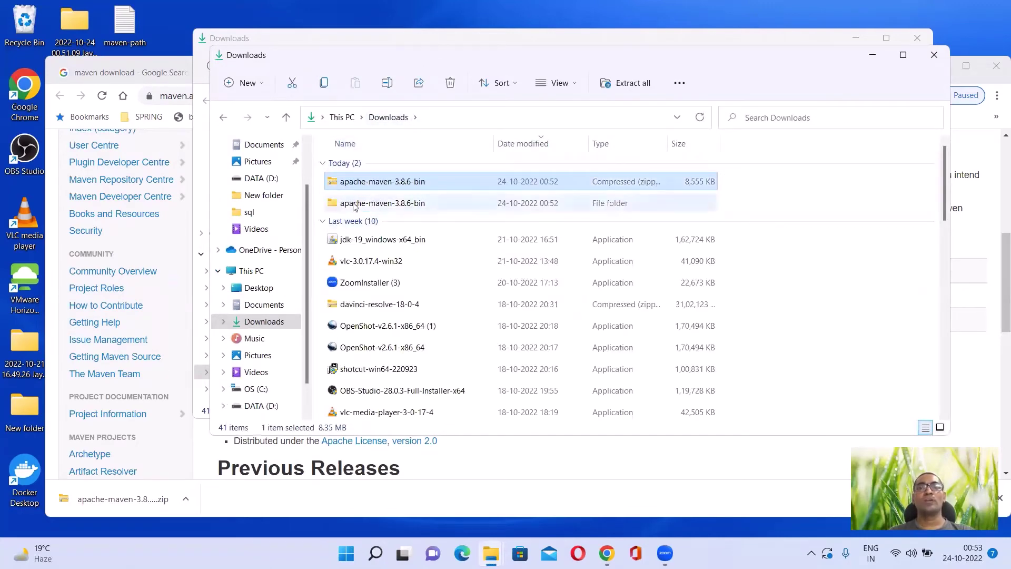
click(631, 204)
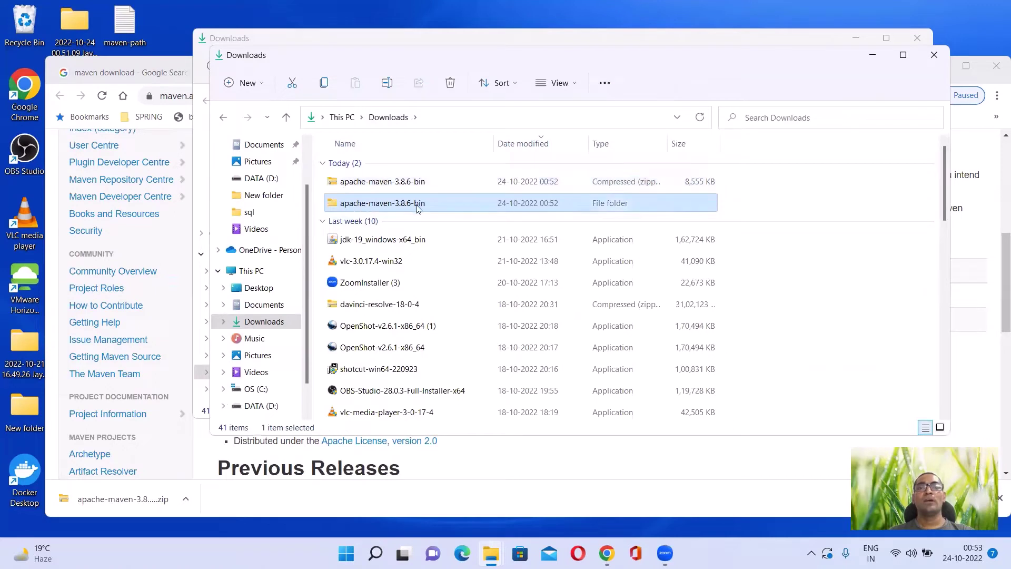
double_click(376, 205)
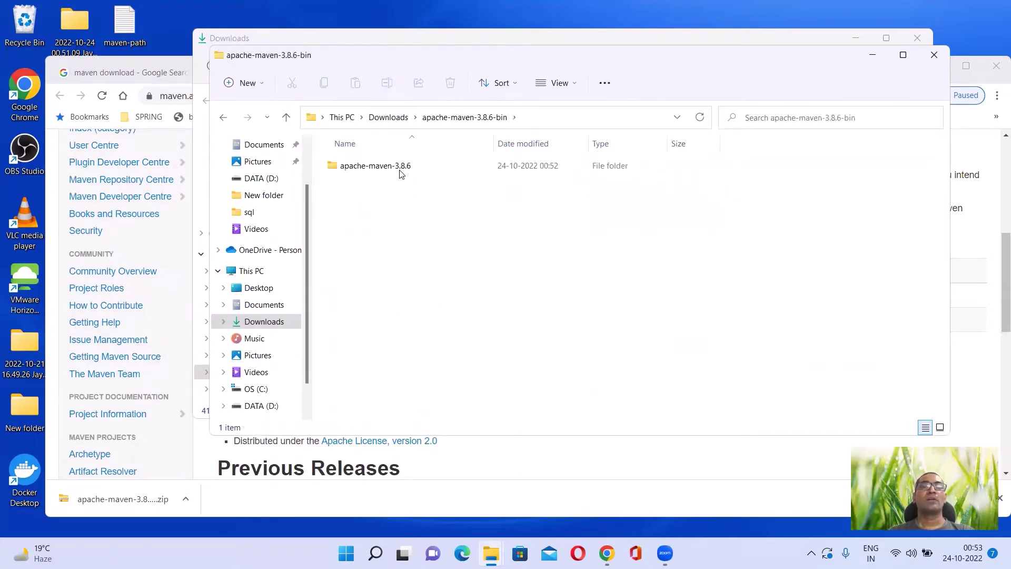
double_click(382, 166)
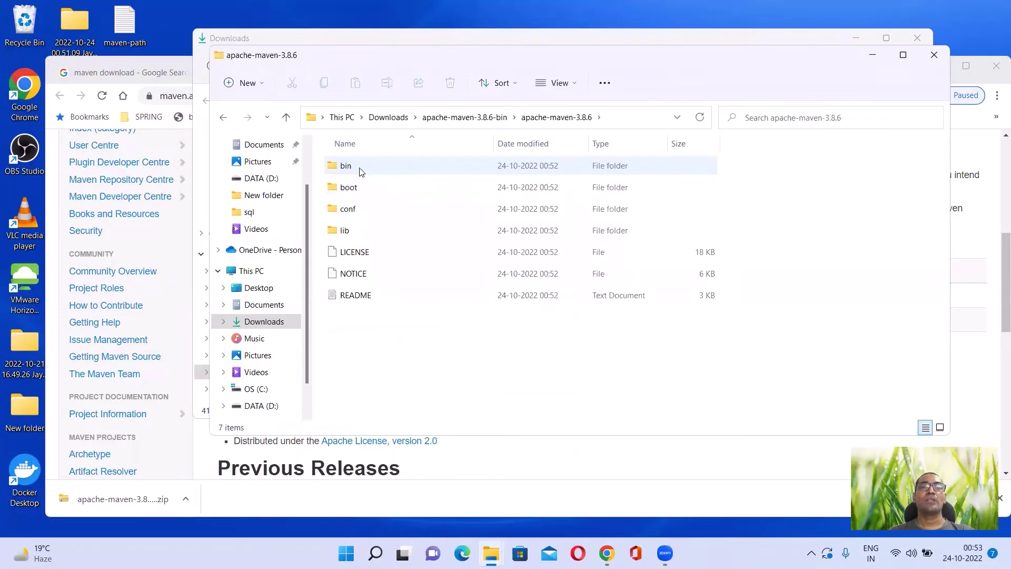
Step: Copy the apache-maven-3.8.6 folder from apache-maven-3.8.6-bin in Downloads
click(474, 118)
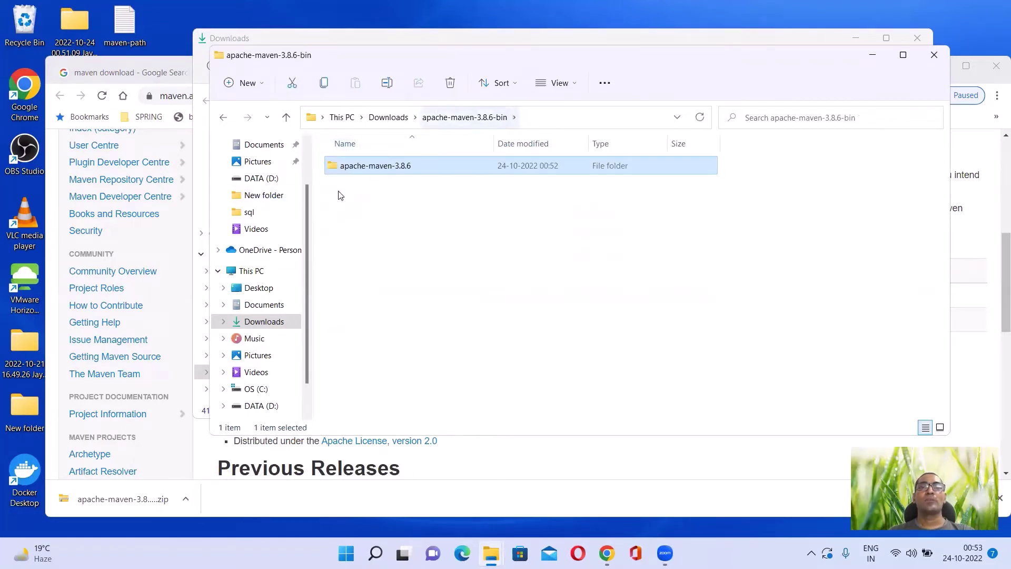
right_click(389, 170)
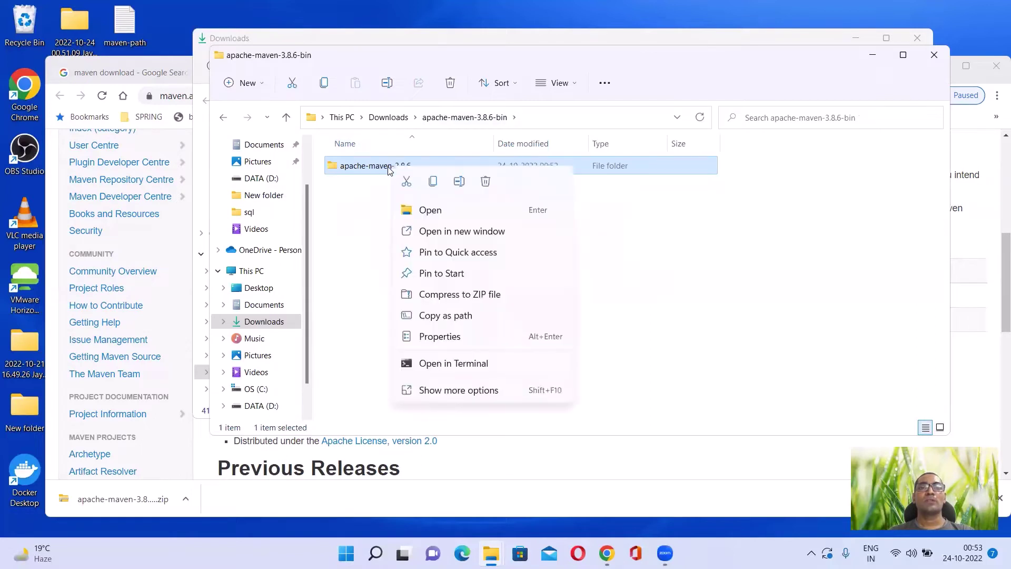
click(459, 391)
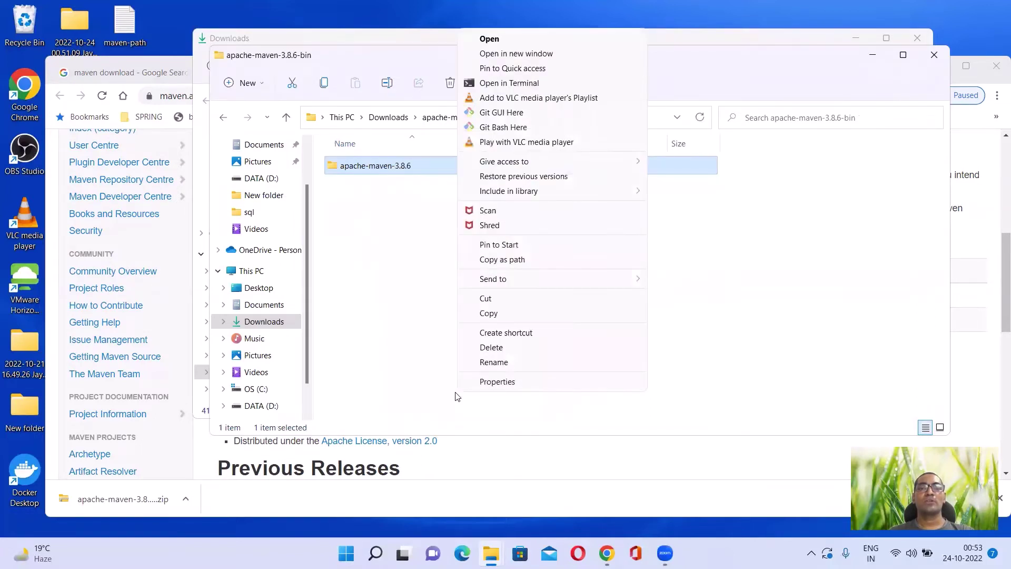
click(496, 314)
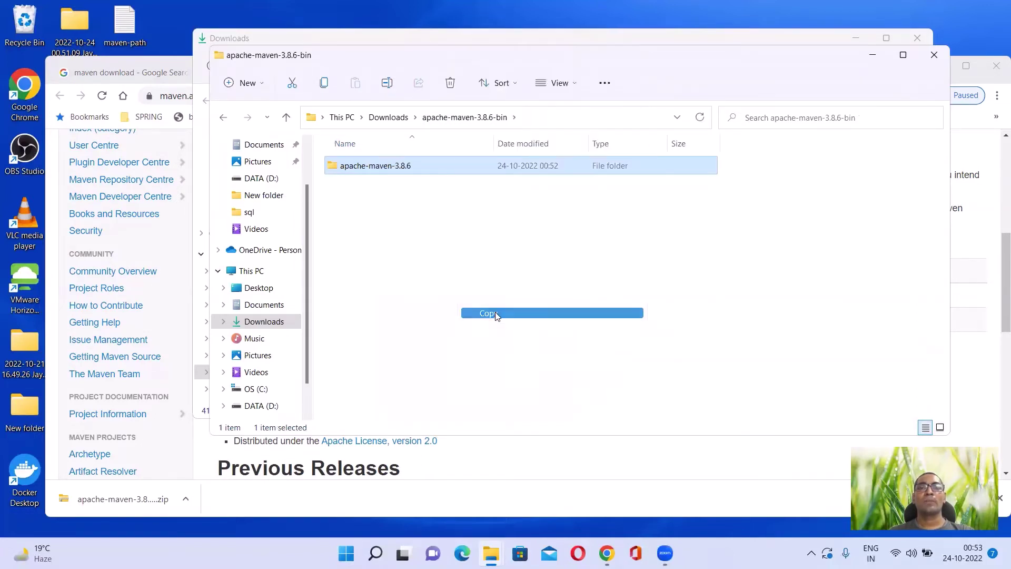
Step: Paste the Maven folder into C:\Program Files with administrator permission and open the bin folder inside the pasted copy
scroll(270, 289, down, 1)
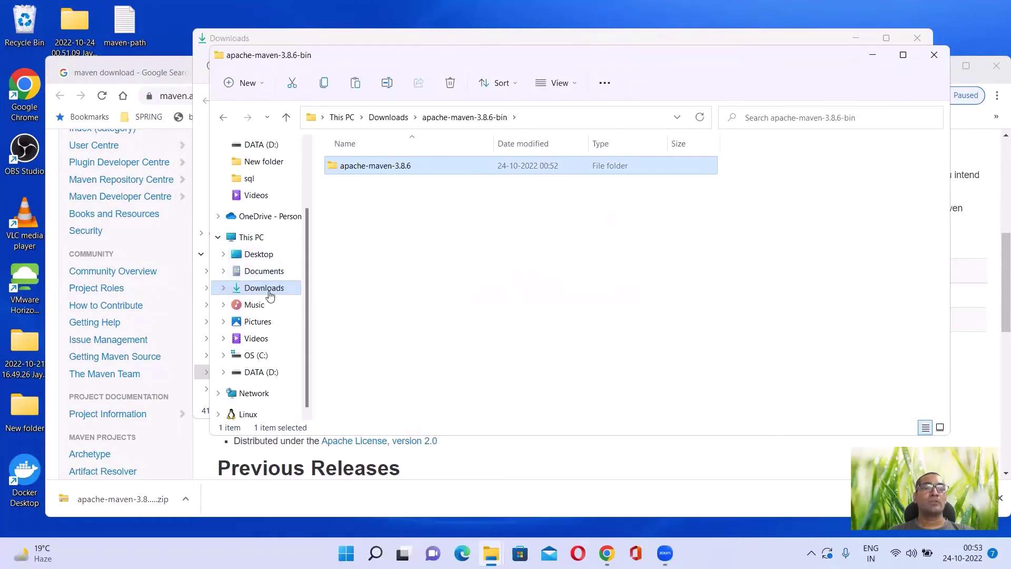
click(260, 356)
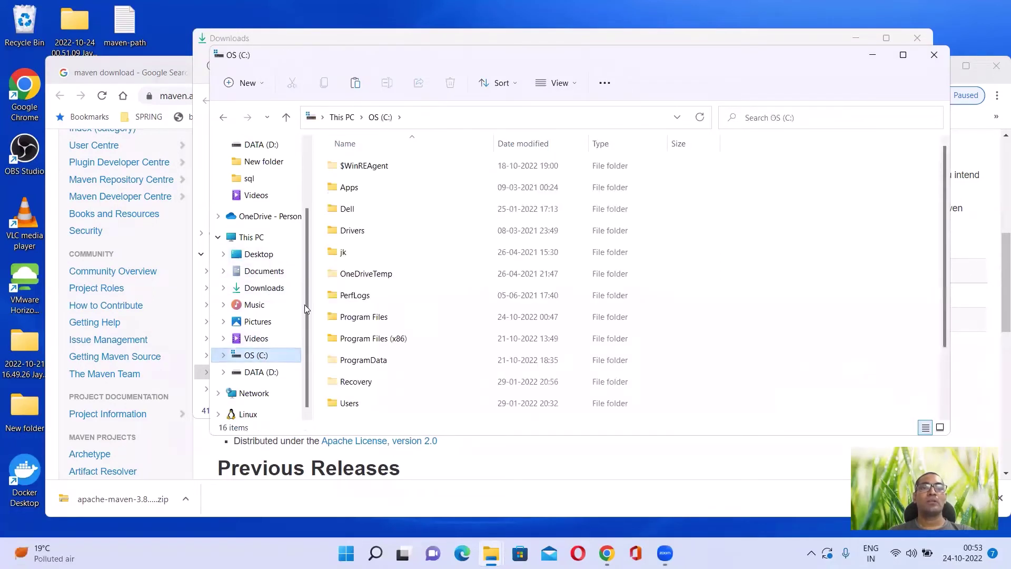
double_click(375, 318)
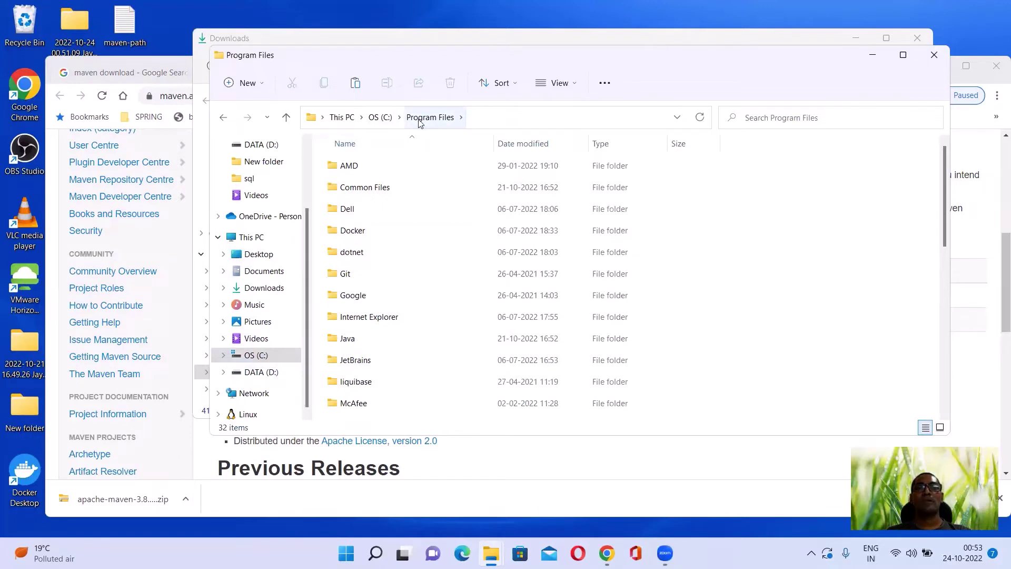
right_click(740, 266)
click(799, 443)
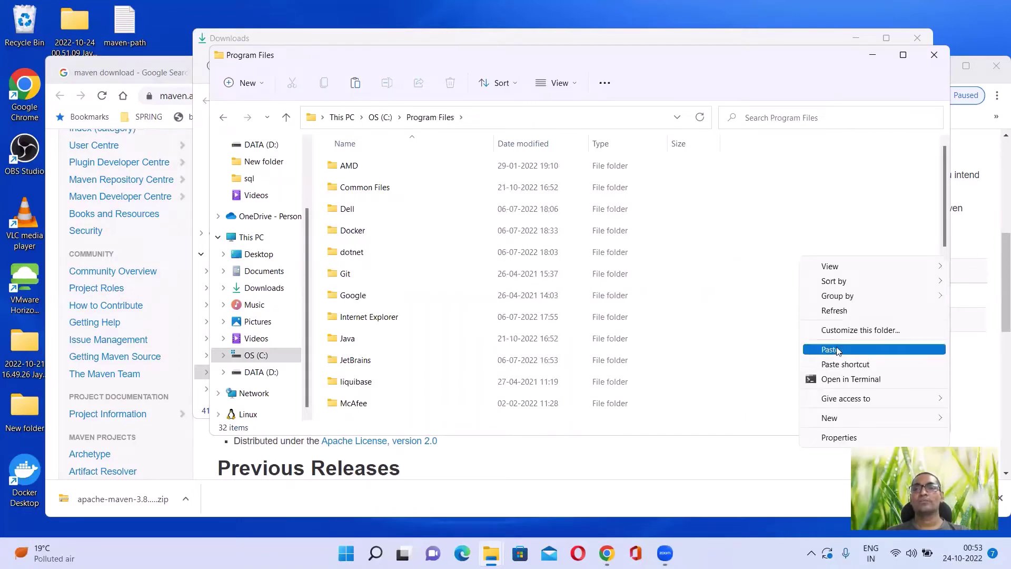
click(837, 350)
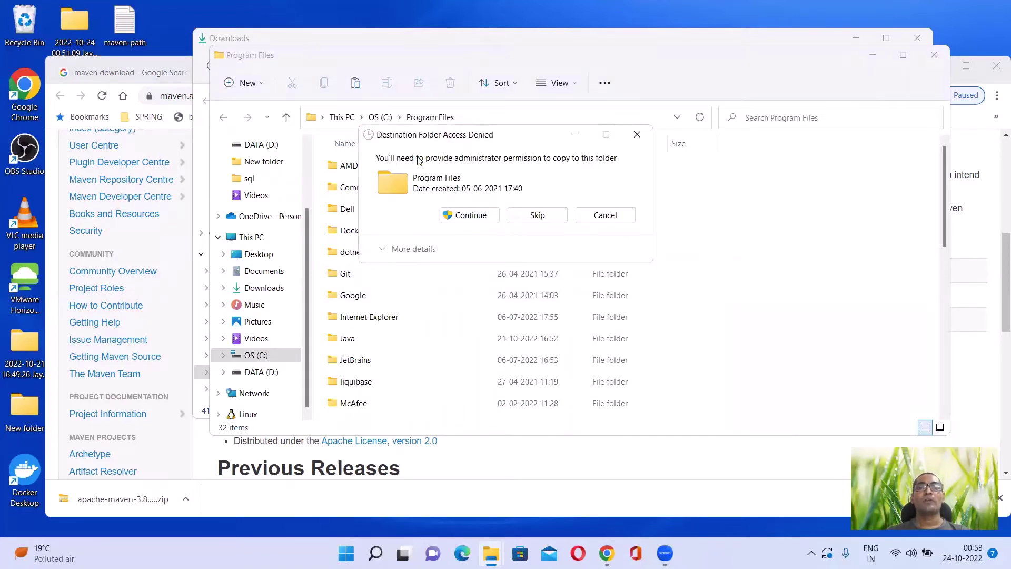
click(470, 216)
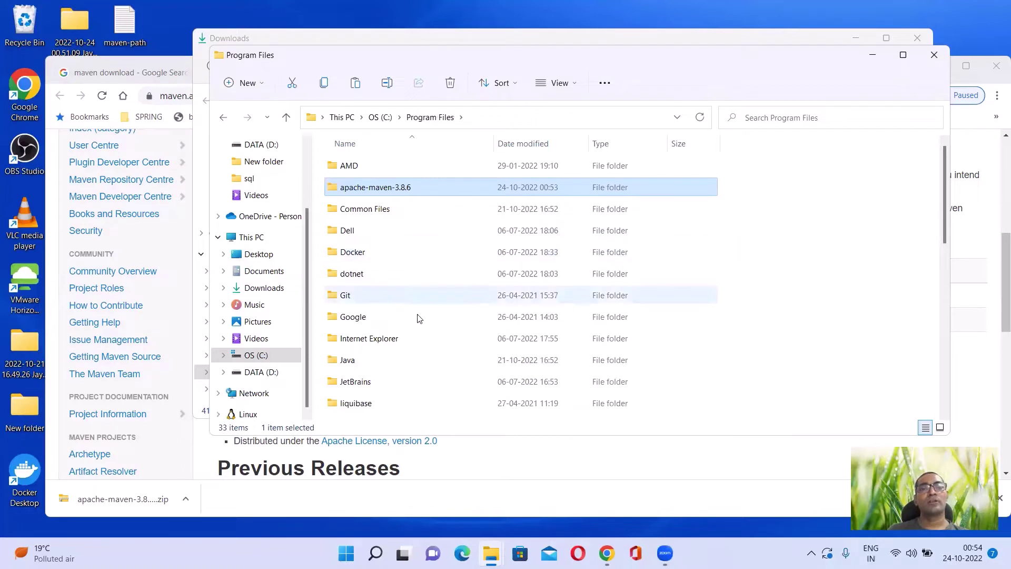
double_click(367, 189)
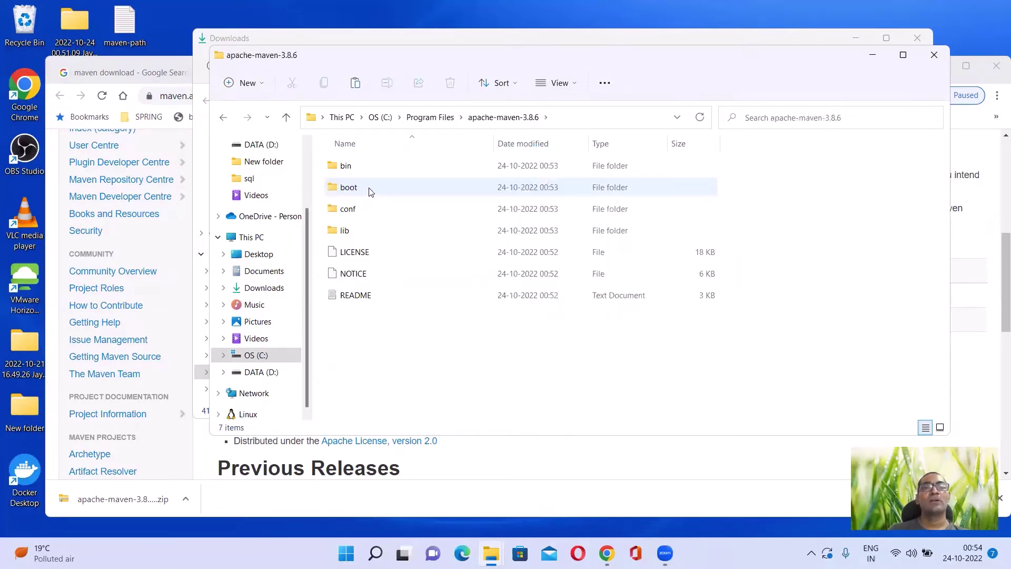
double_click(346, 167)
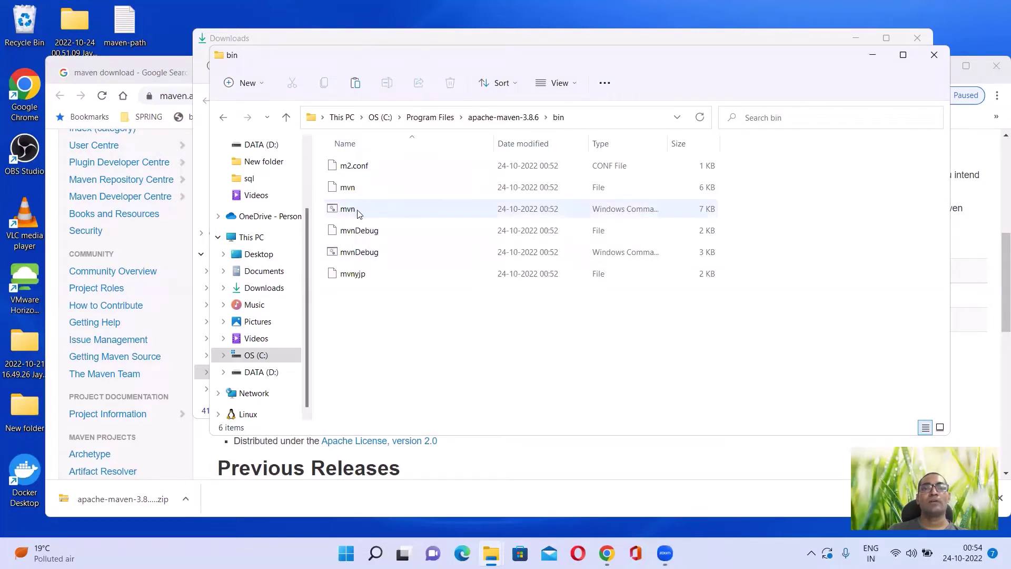
Step: Switch to Command Prompt, run mvn to check whether Maven is available, and minimize the console window
mouse_move(374, 553)
click(378, 430)
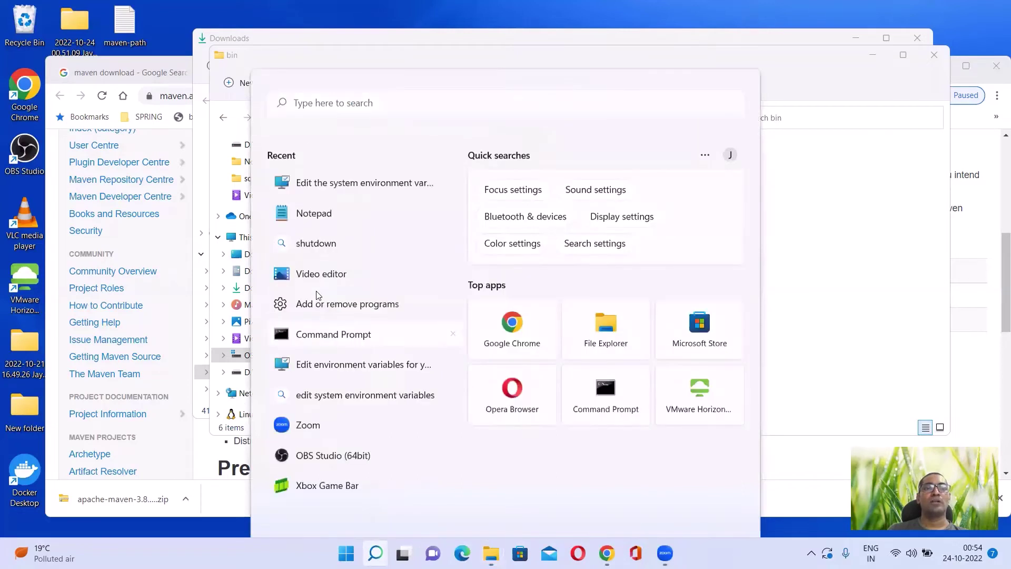
click(329, 334)
text(mvn)
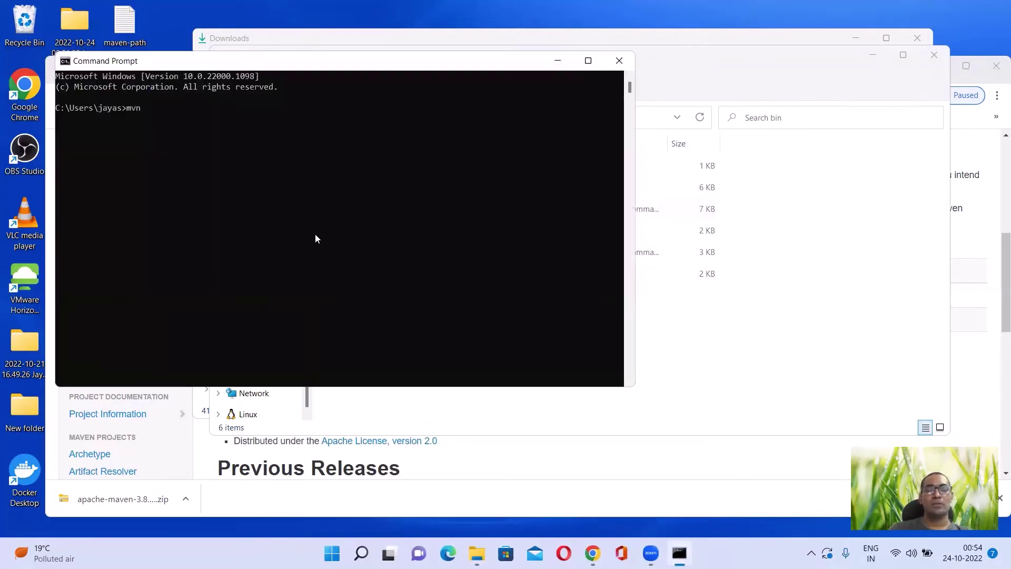
key(Return)
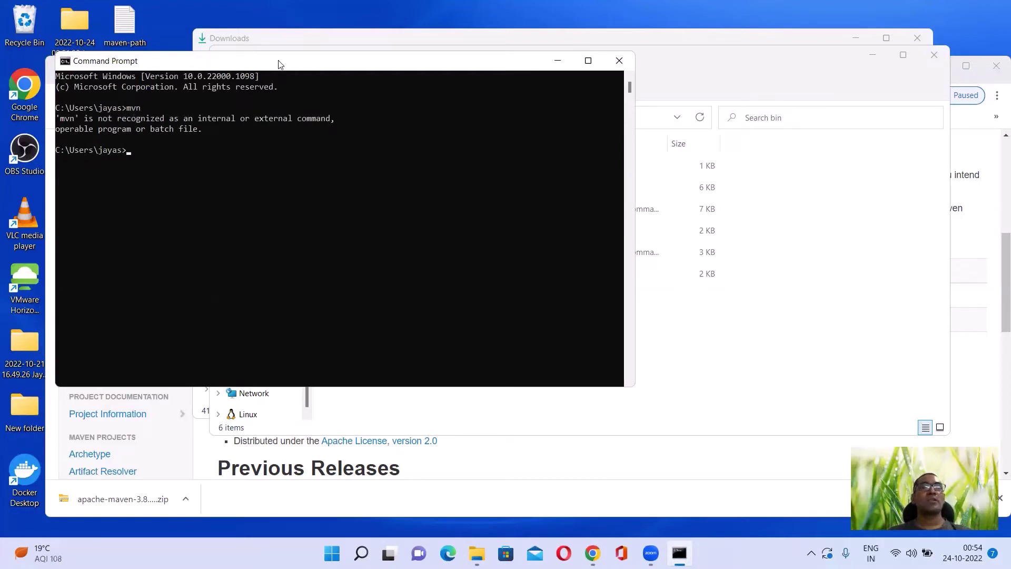
drag(279, 63, 379, 156)
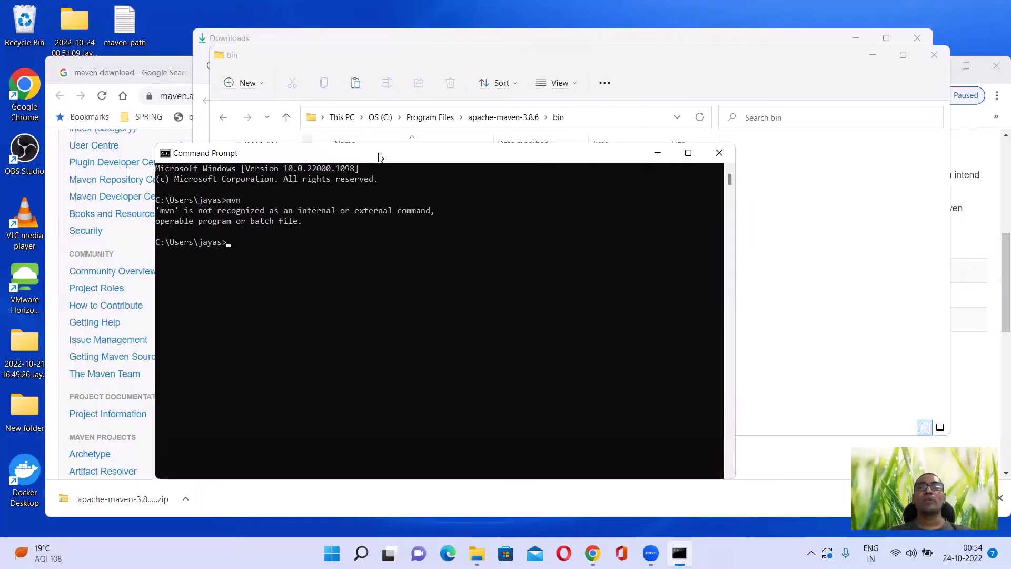
click(657, 154)
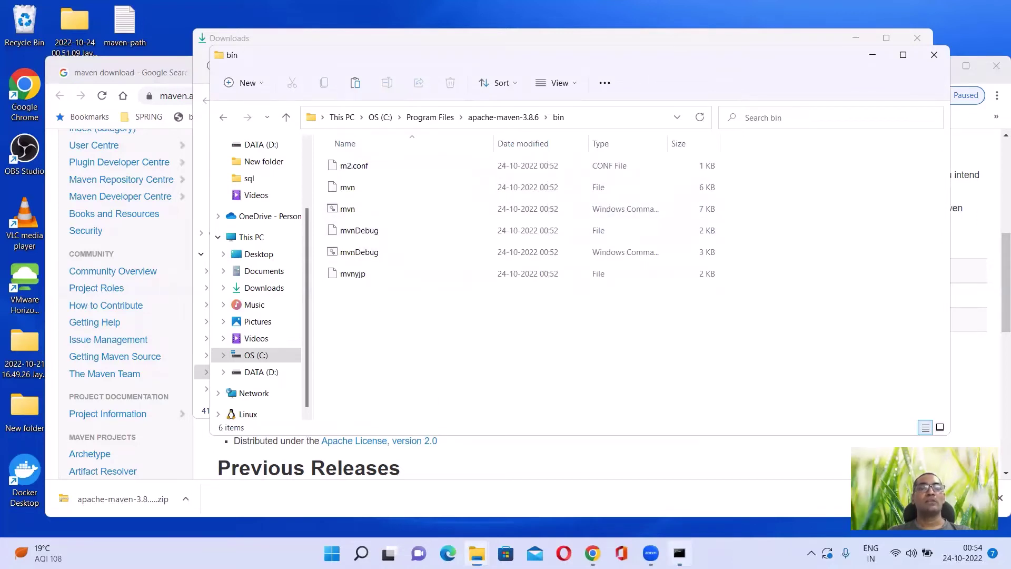
click(679, 553)
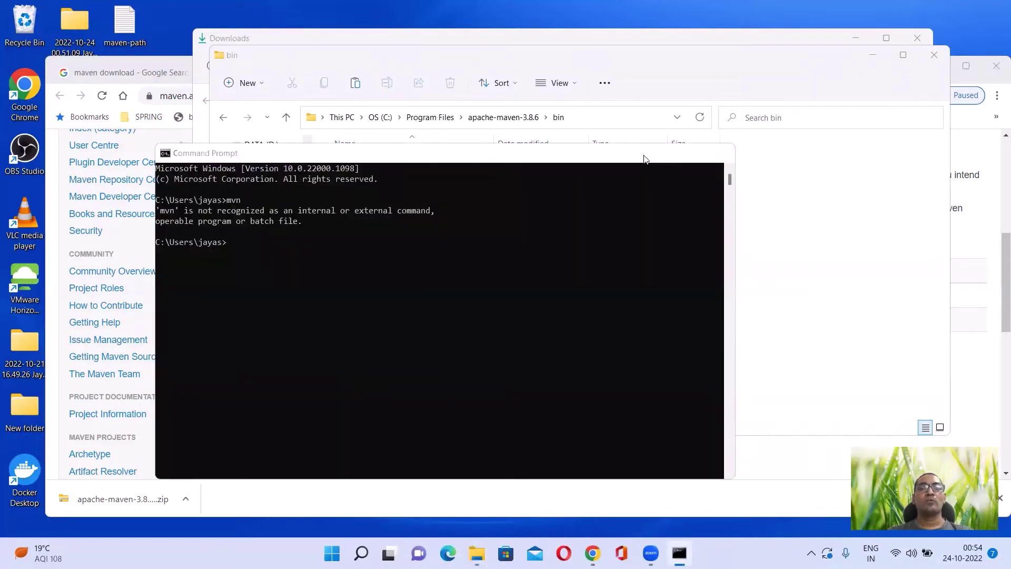
click(659, 155)
Step: Search Windows for "environment varia", open the Environment Variables settings and examine the user and system Path variables
key(super)
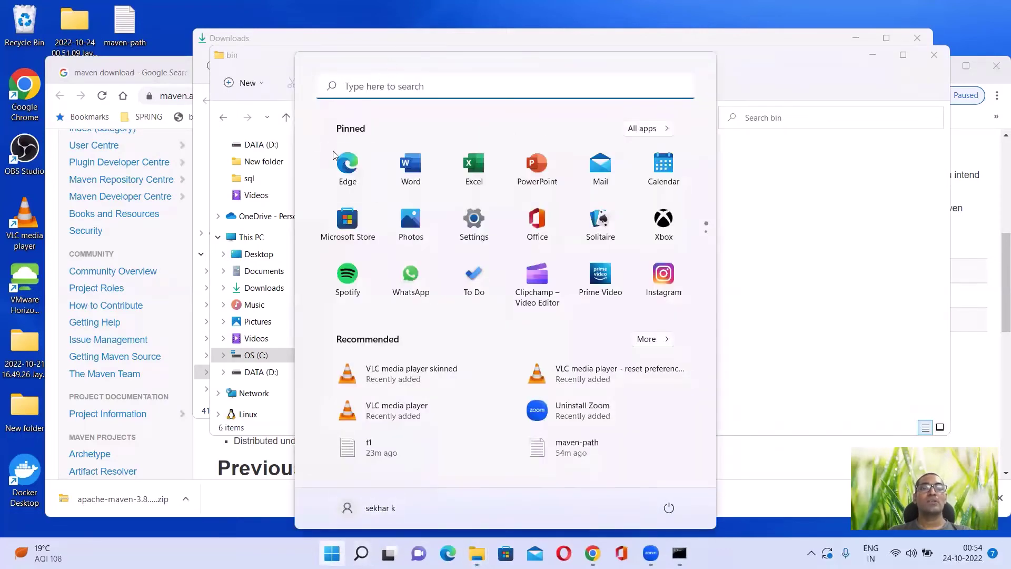
click(332, 553)
key(super+s)
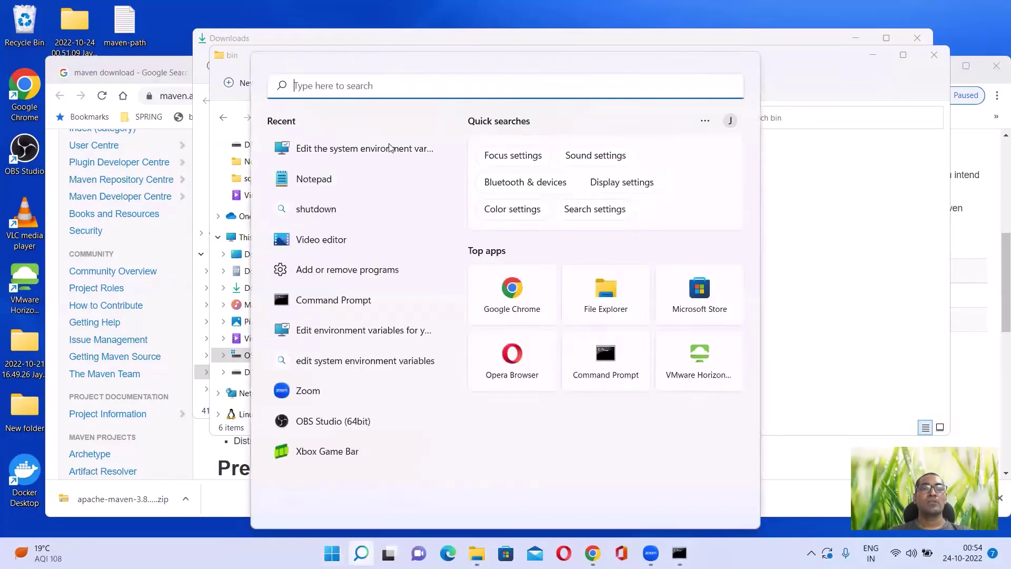
text(env)
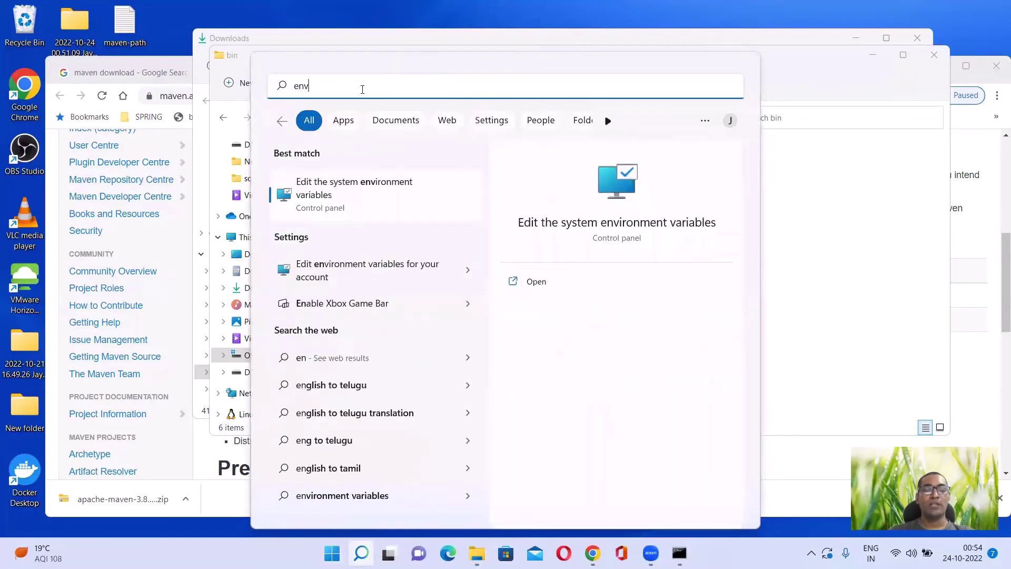
text(ironment )
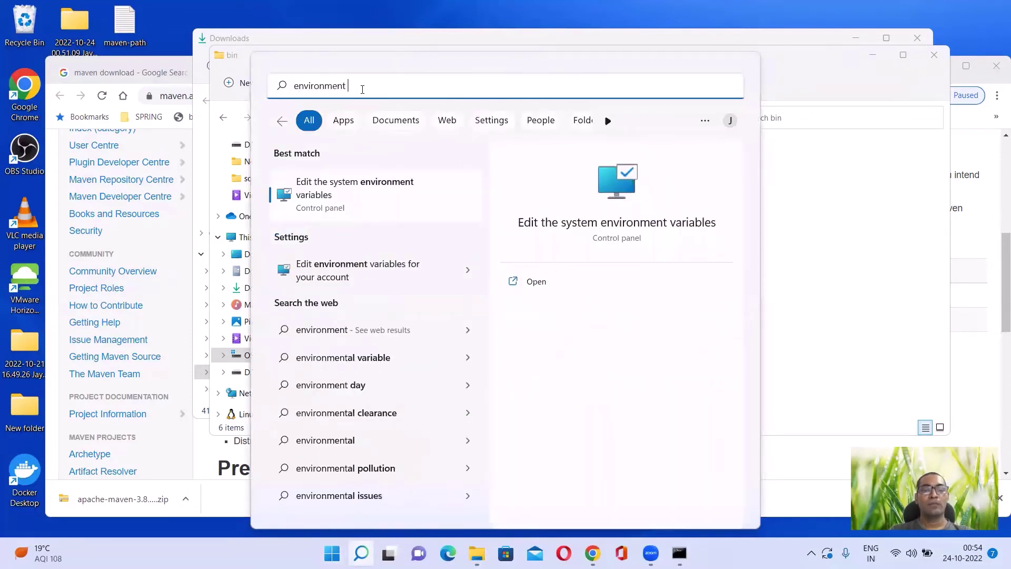
text(varia)
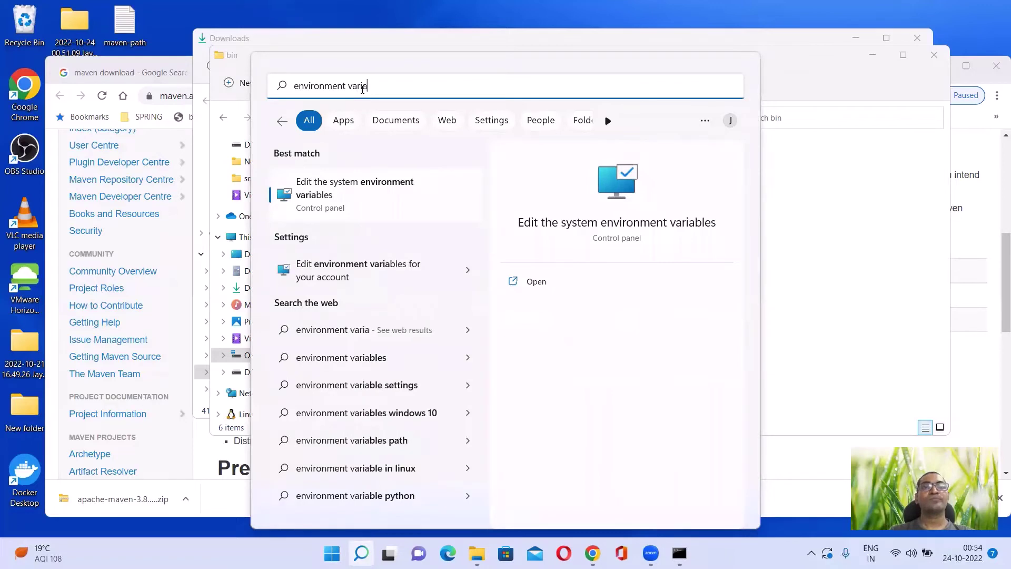
click(362, 197)
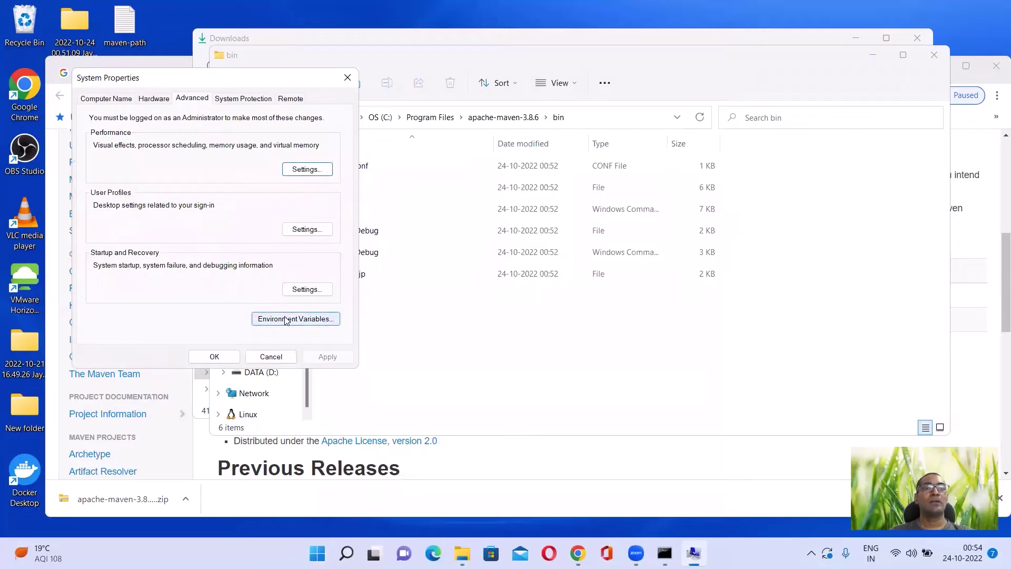
click(286, 319)
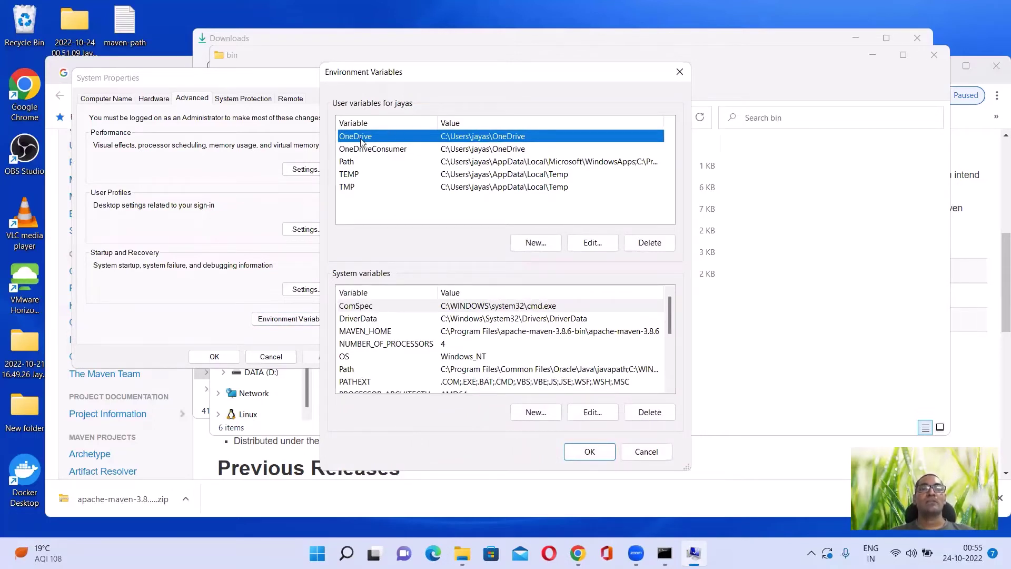
click(347, 163)
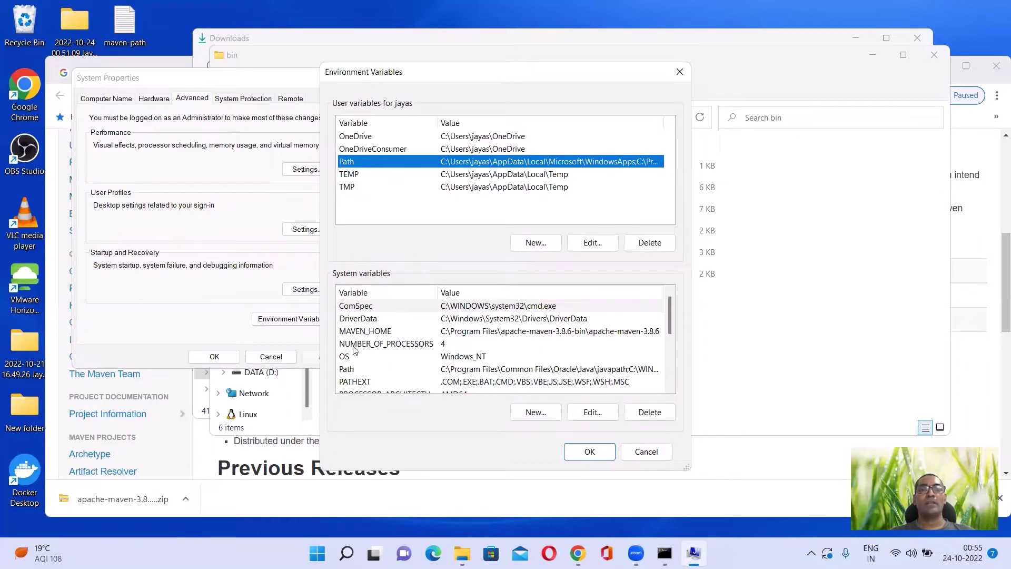
click(347, 369)
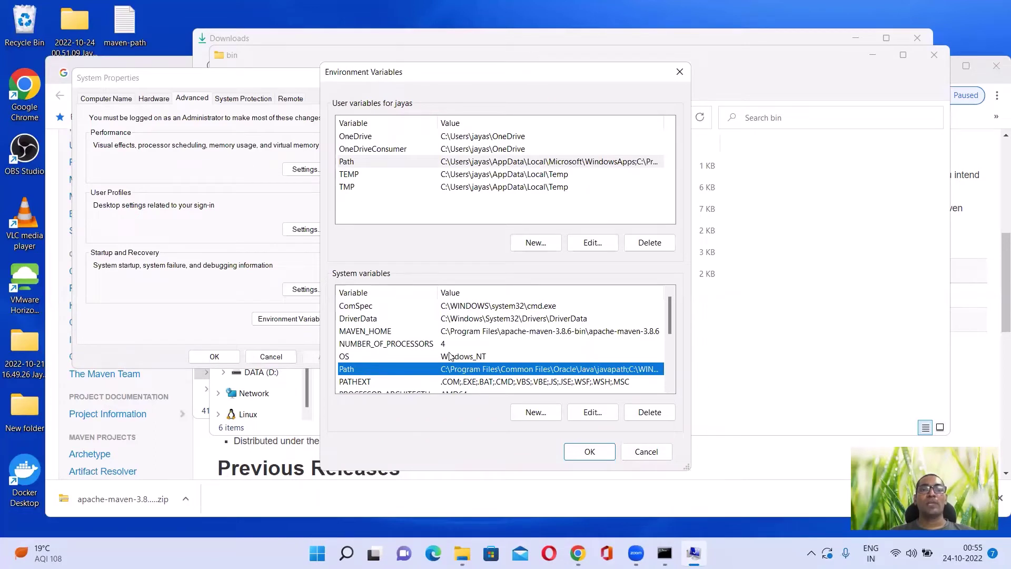
scroll(452, 356, down, 1)
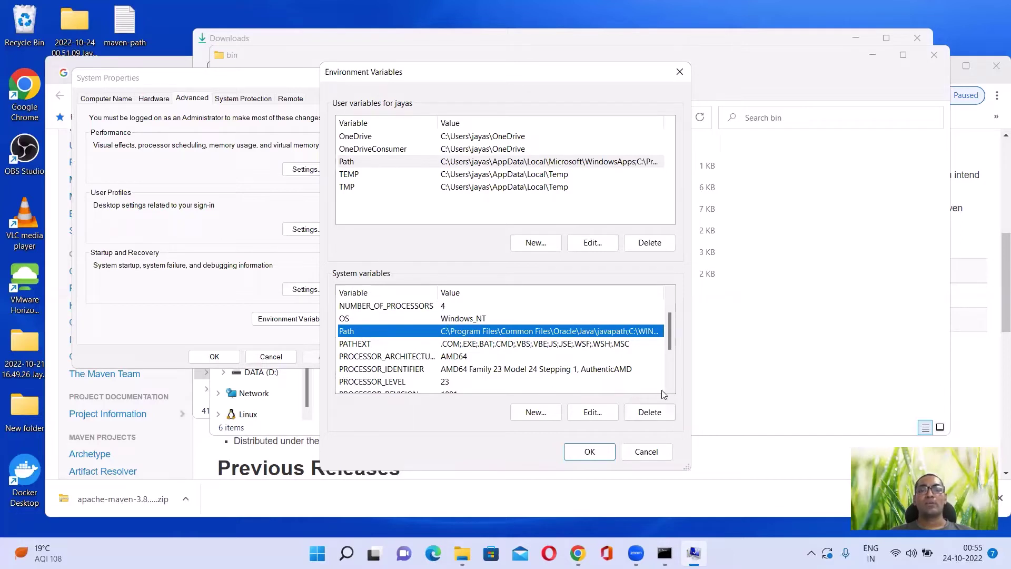
Step: Start a new system variable named MAVEN_HOME and go to its value
click(532, 413)
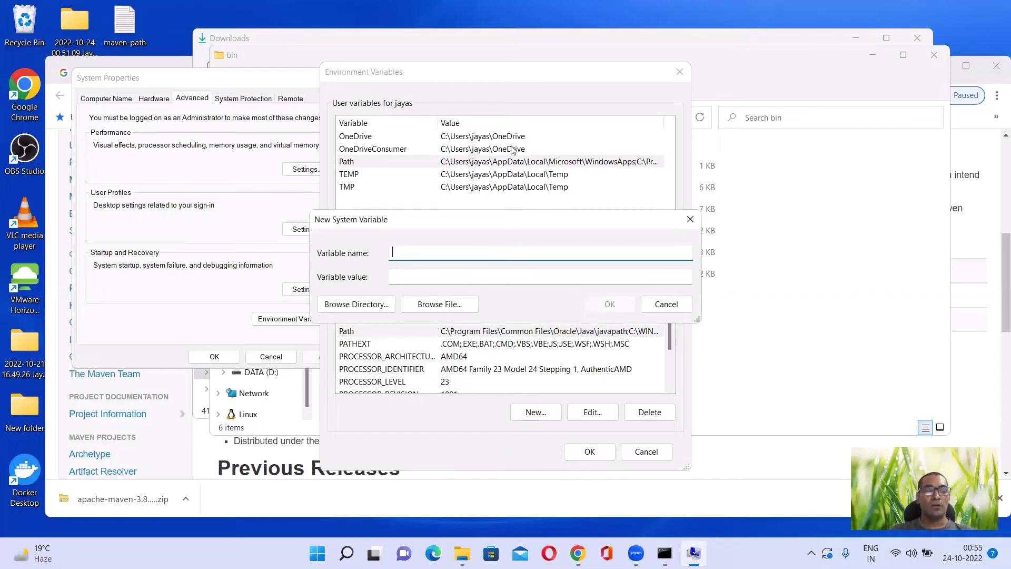
text(M)
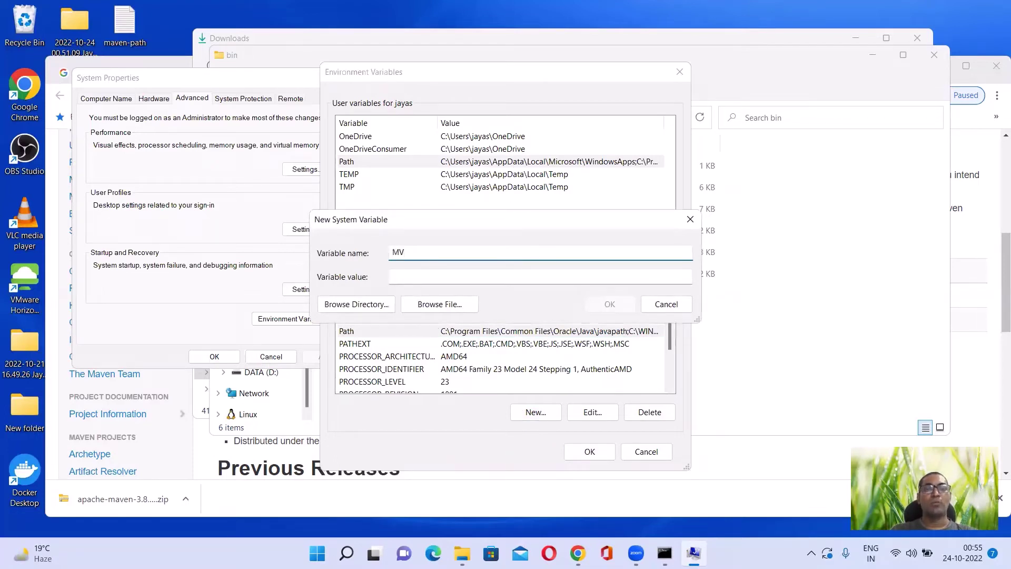
text(AVEN_HOME)
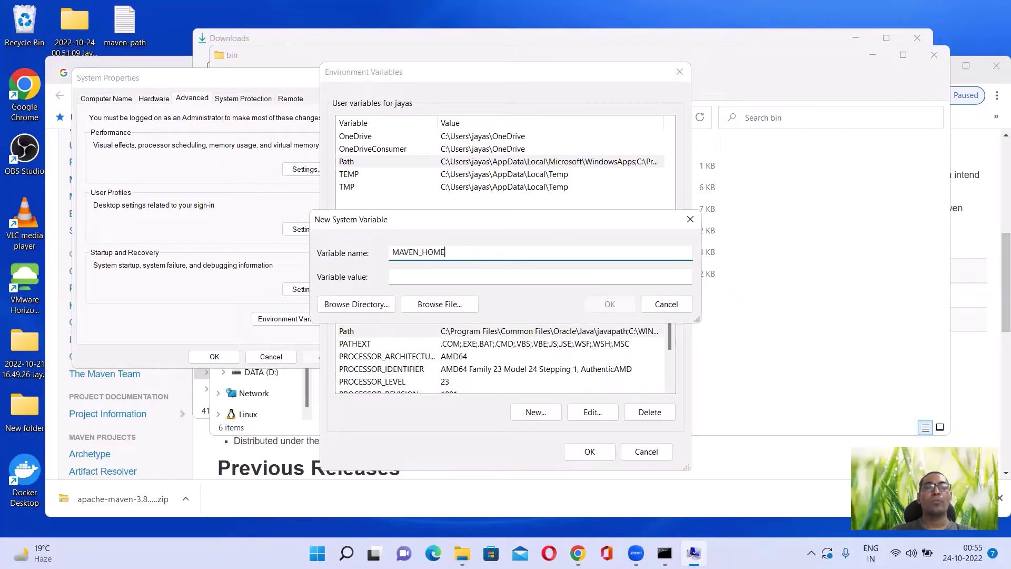
click(406, 275)
right_click(406, 278)
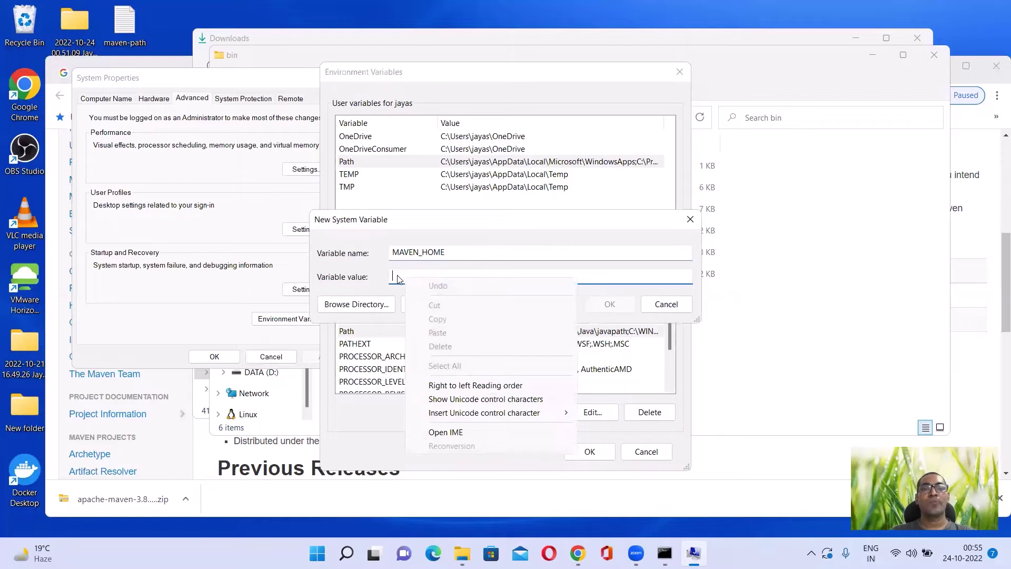
click(397, 278)
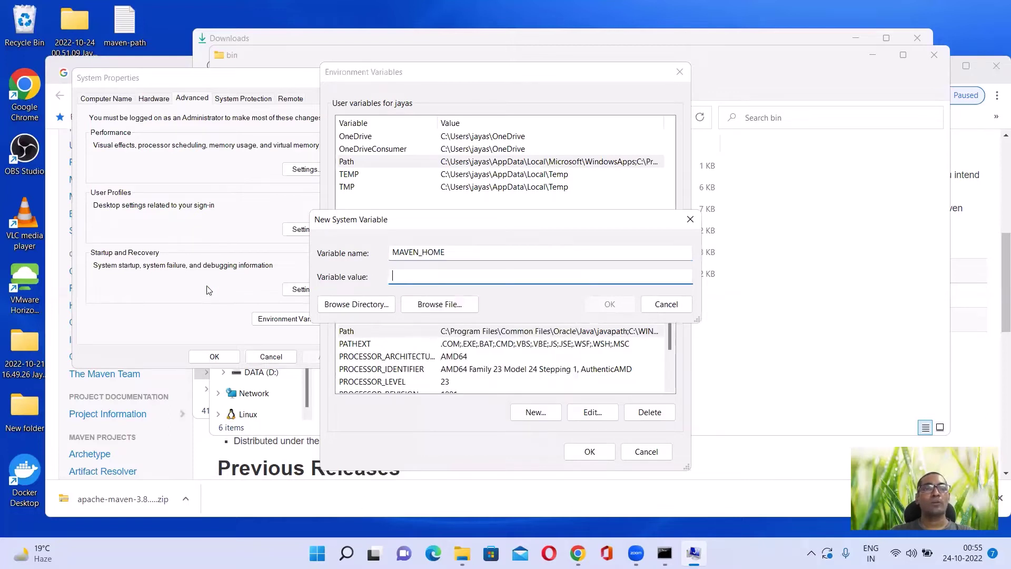
Step: Copy the full path of the Maven bin folder from File Explorer and paste it as the MAVEN_HOME variable value
click(814, 379)
click(569, 117)
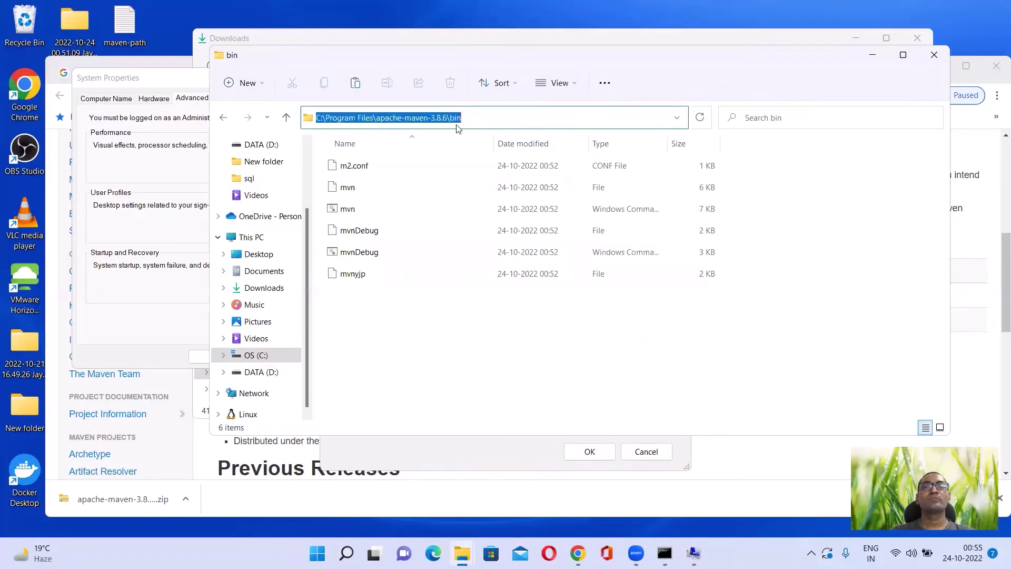
right_click(432, 117)
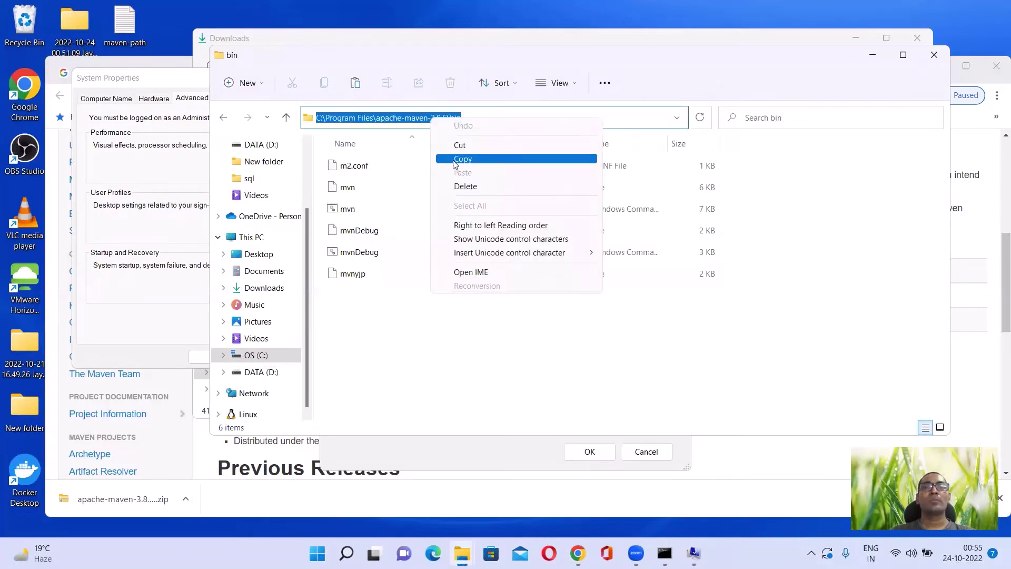
click(455, 159)
click(176, 100)
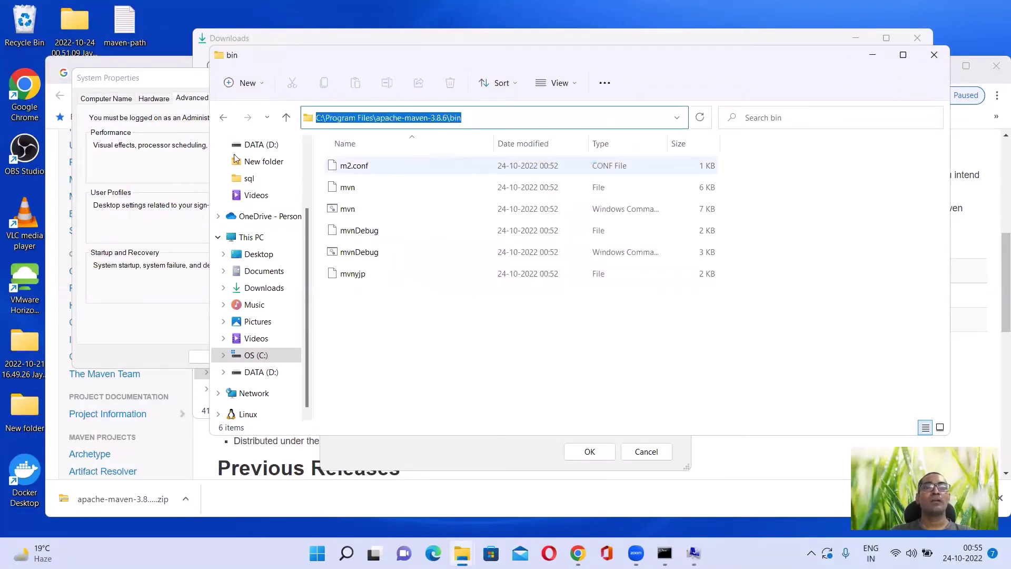
right_click(407, 279)
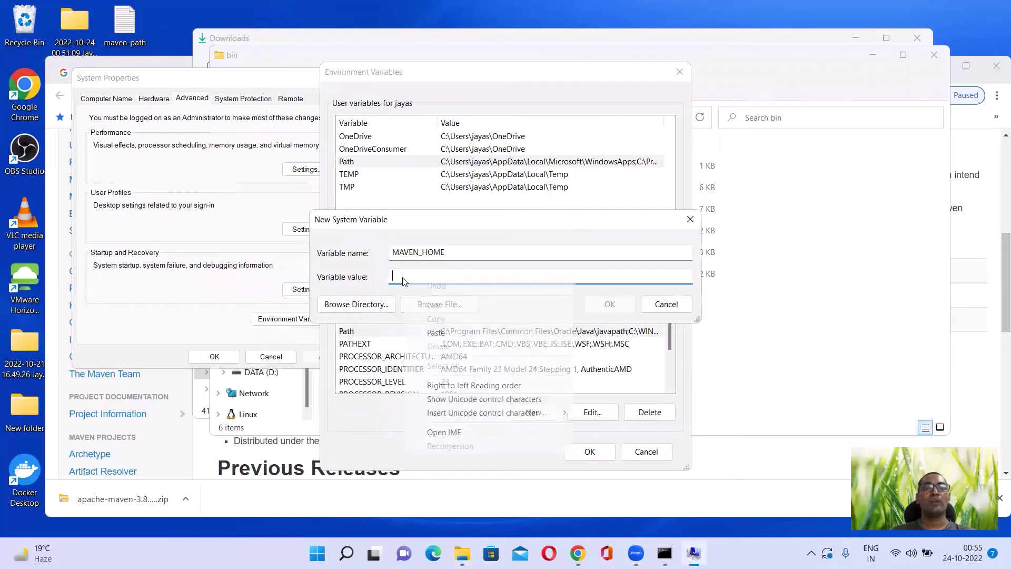
click(426, 329)
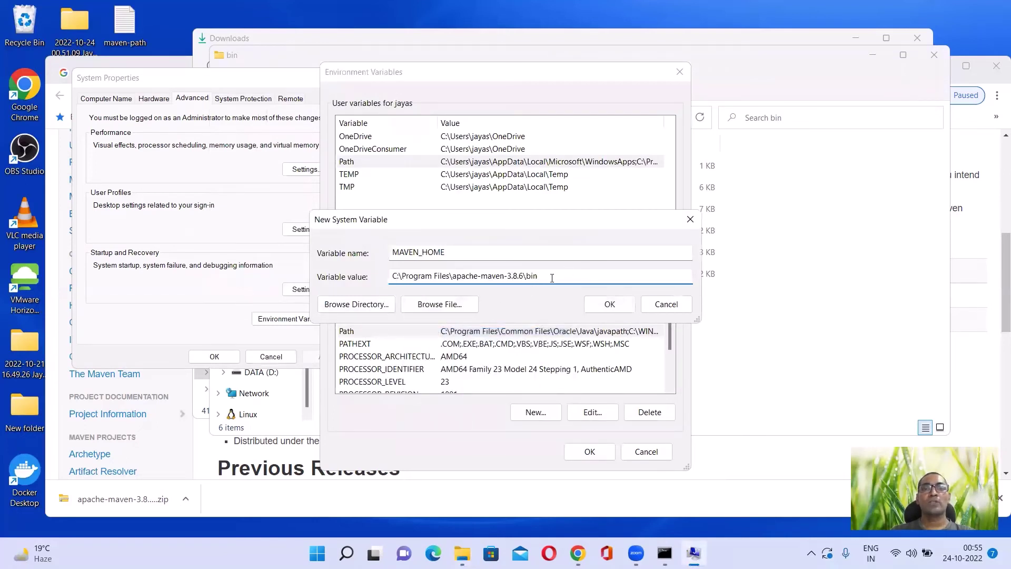
Step: Shorten the MAVEN_HOME value to C:\Program Files\apache-maven-3.8.6, save the system variable and select it in the list
key(BackSpace)
key(BackSpace)
key(BackSpace)
key(BackSpace)
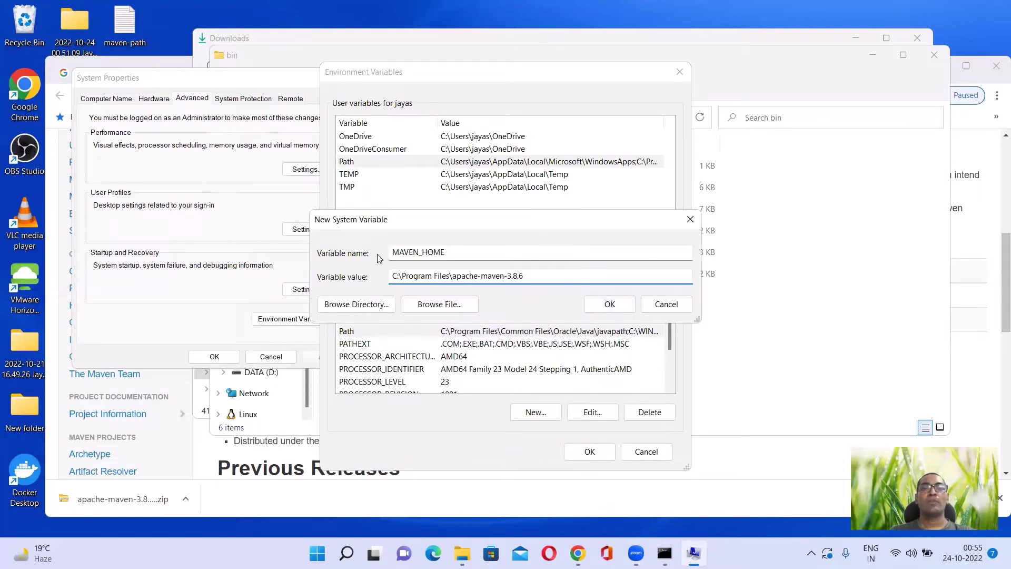
double_click(419, 252)
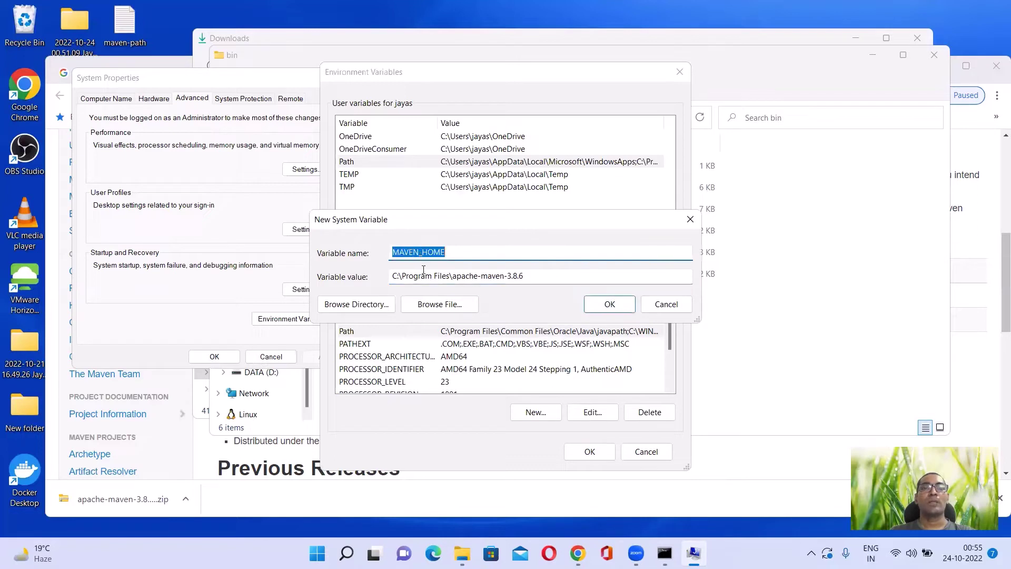
double_click(412, 277)
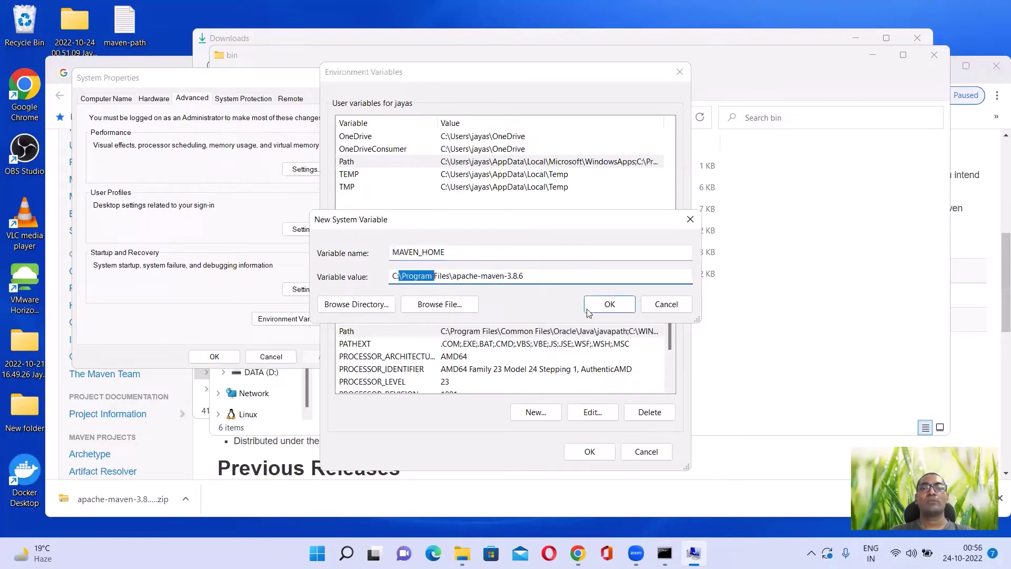
click(612, 305)
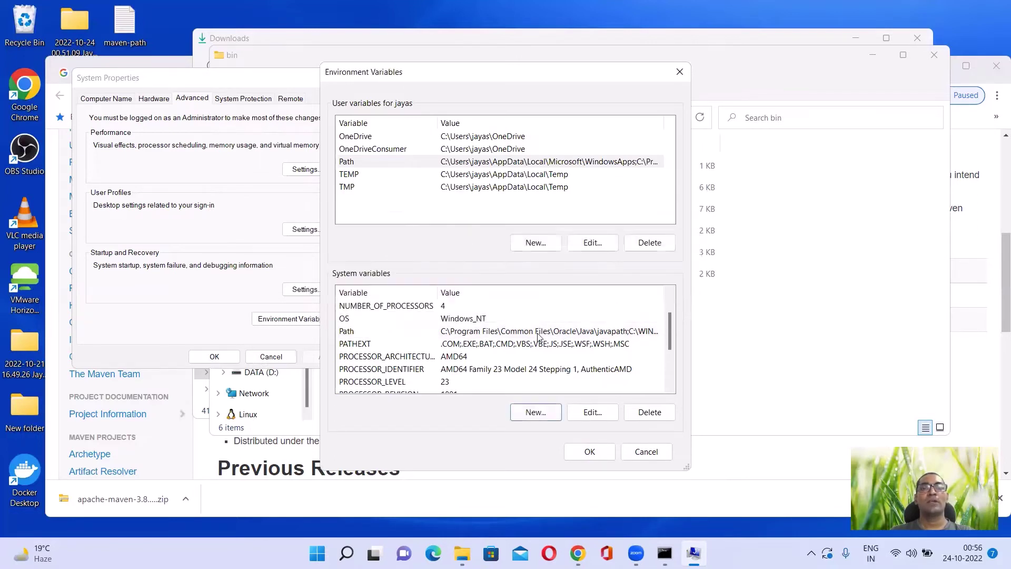
scroll(510, 332, down, 1)
scroll(510, 331, up, 2)
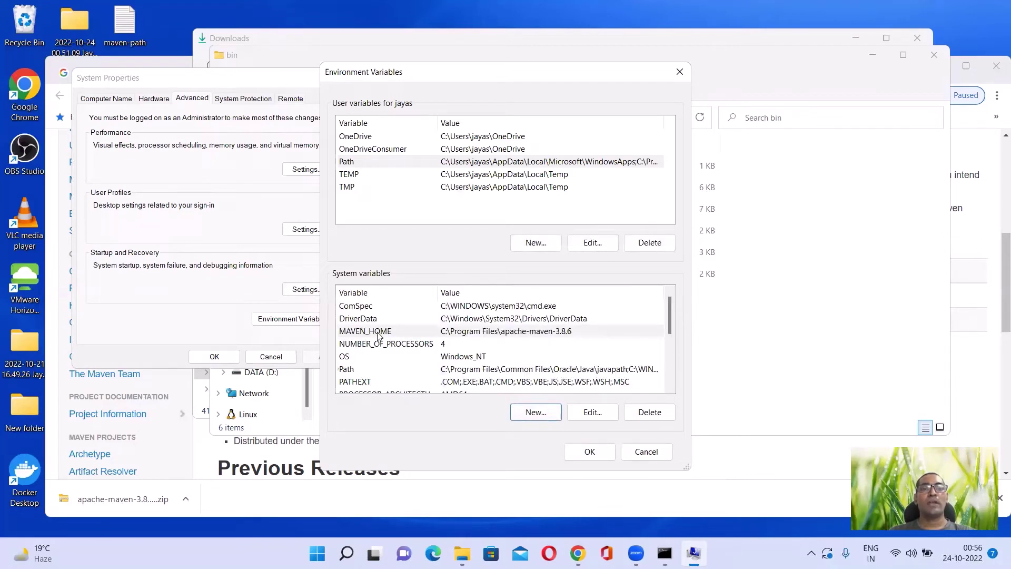
click(377, 331)
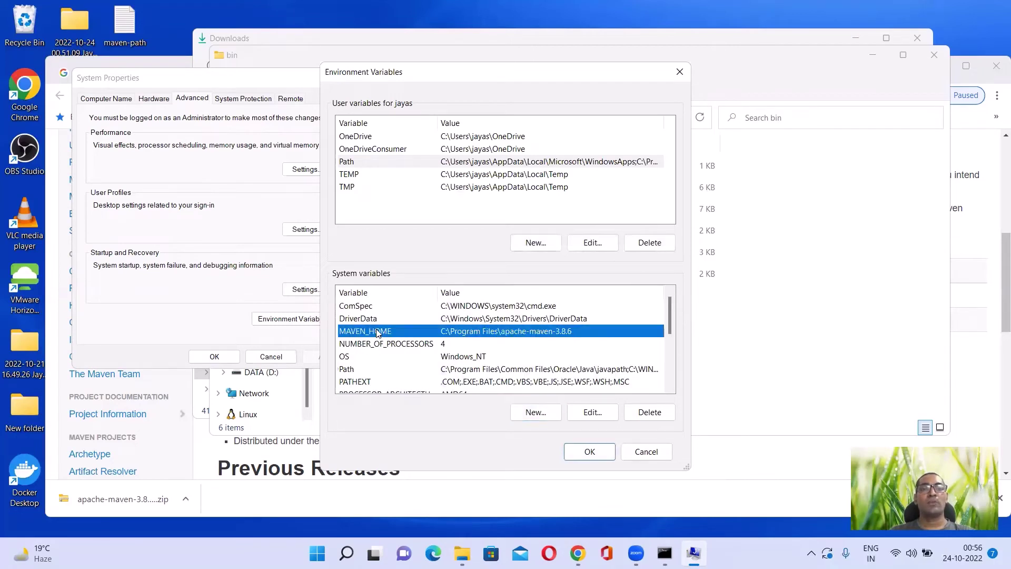
Step: Open the system Path variable for editing and delete its existing %MAVEN_HOME%\bin entry
click(352, 368)
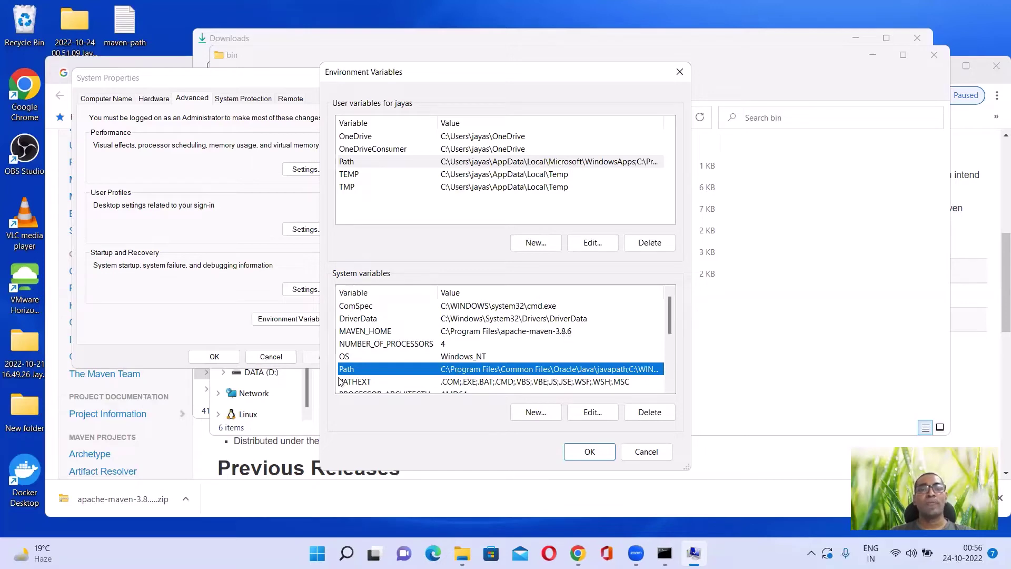
click(592, 411)
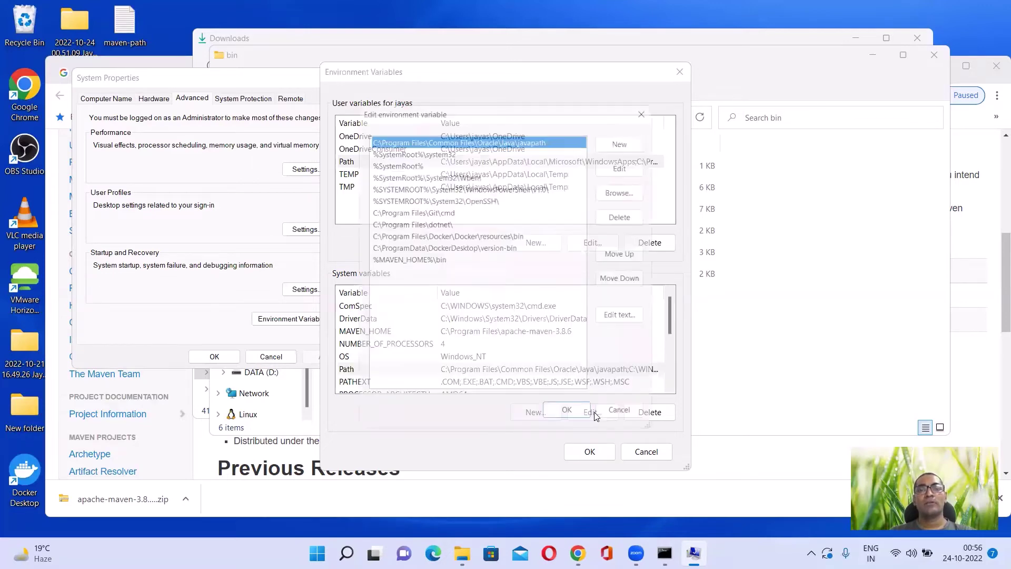
click(422, 261)
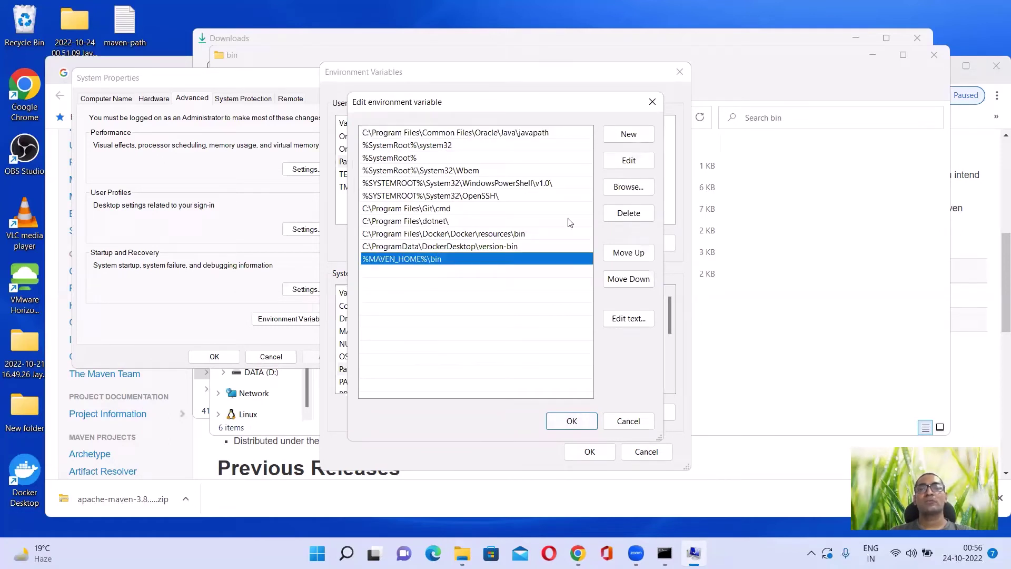
click(628, 213)
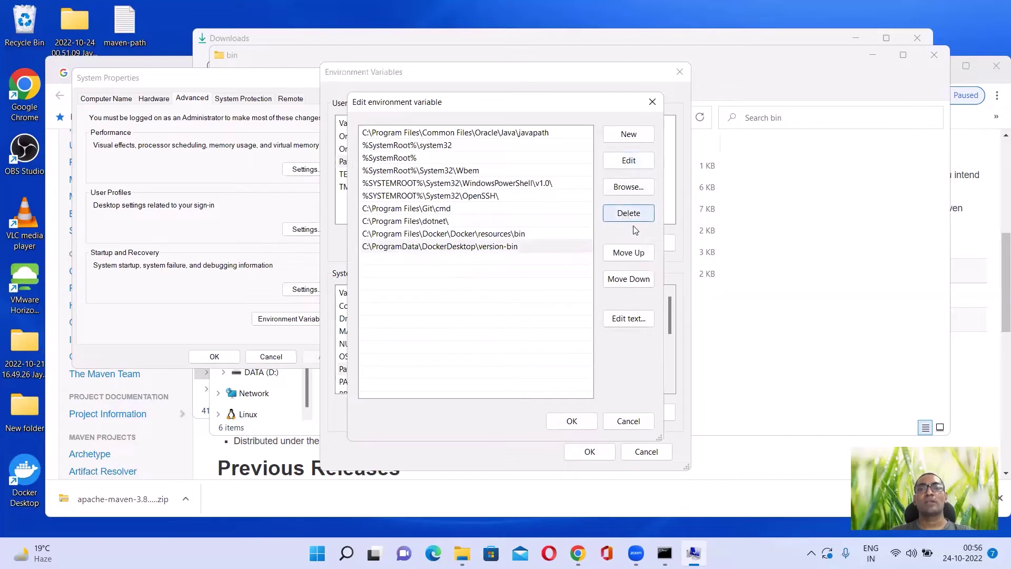
click(374, 262)
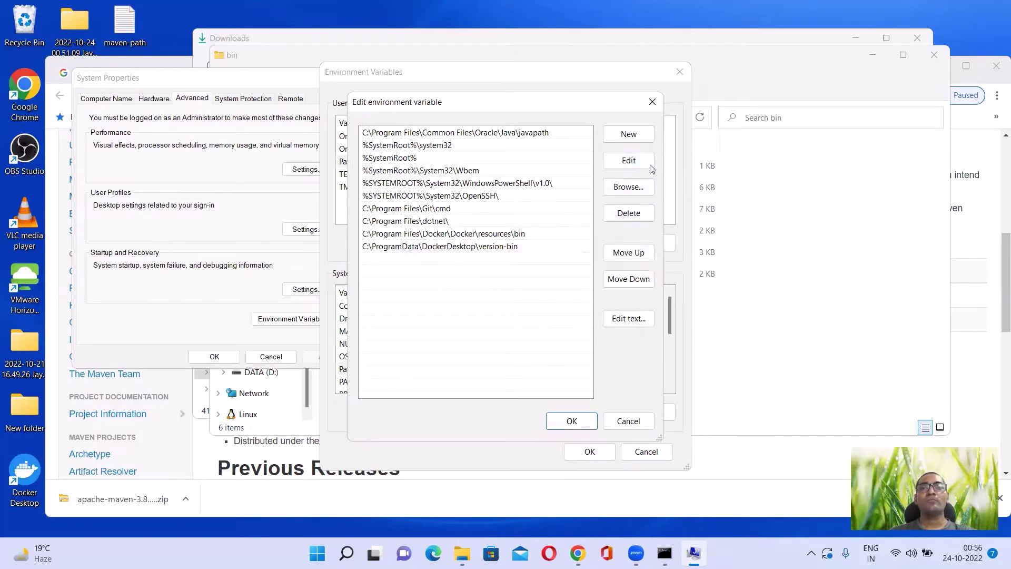
Step: Add a new %MAVEN_HOME%\bin entry to the system Path and accept all open environment variable and system property dialogs
click(628, 134)
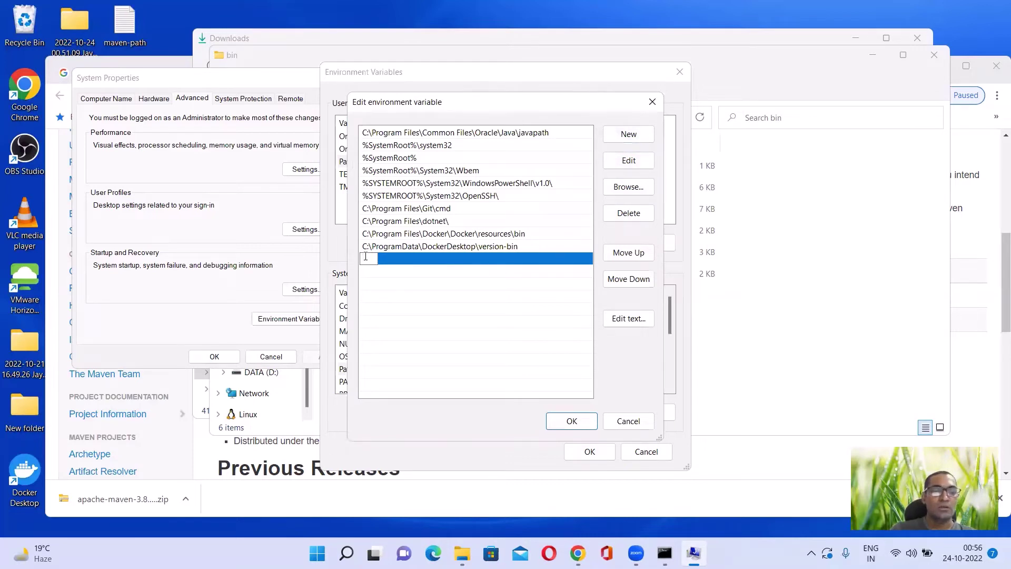
text(%MAVE)
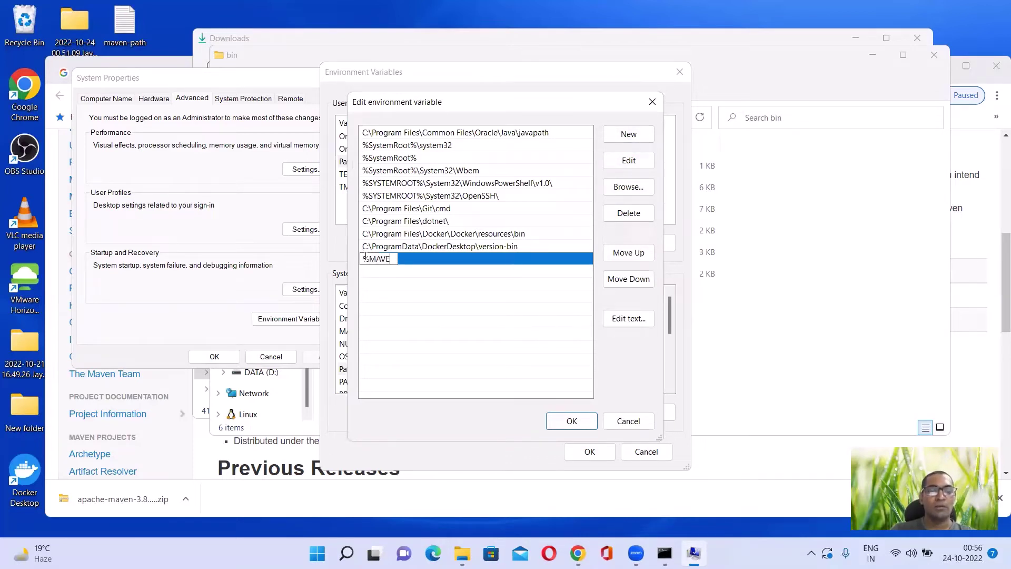
text(N_HOME)
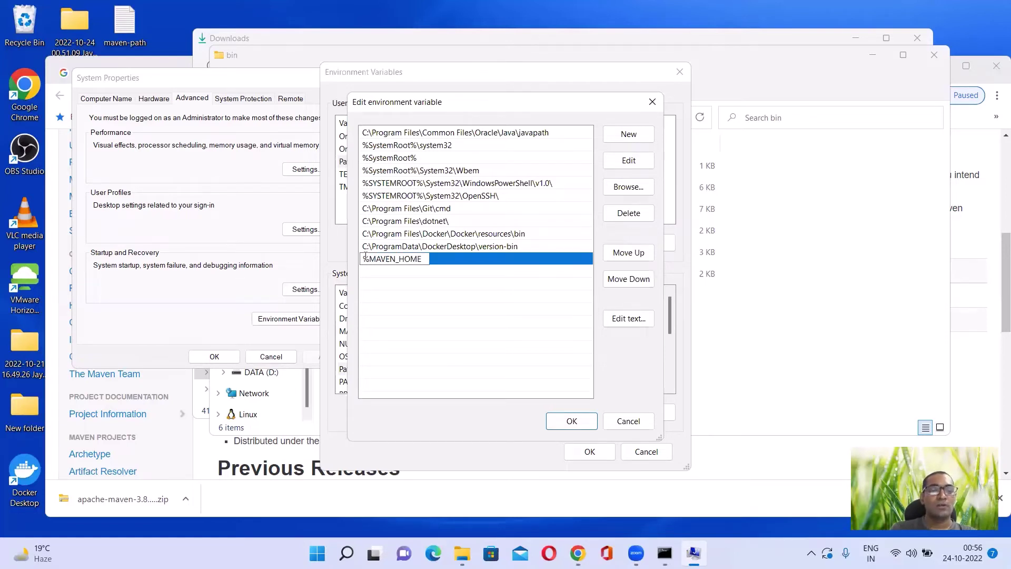
text(%)
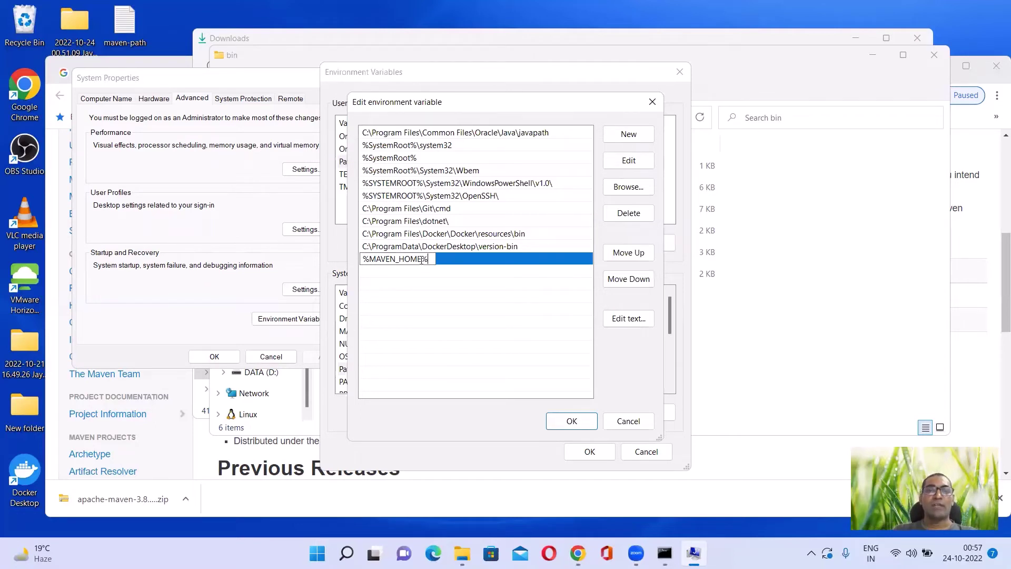
text(\)
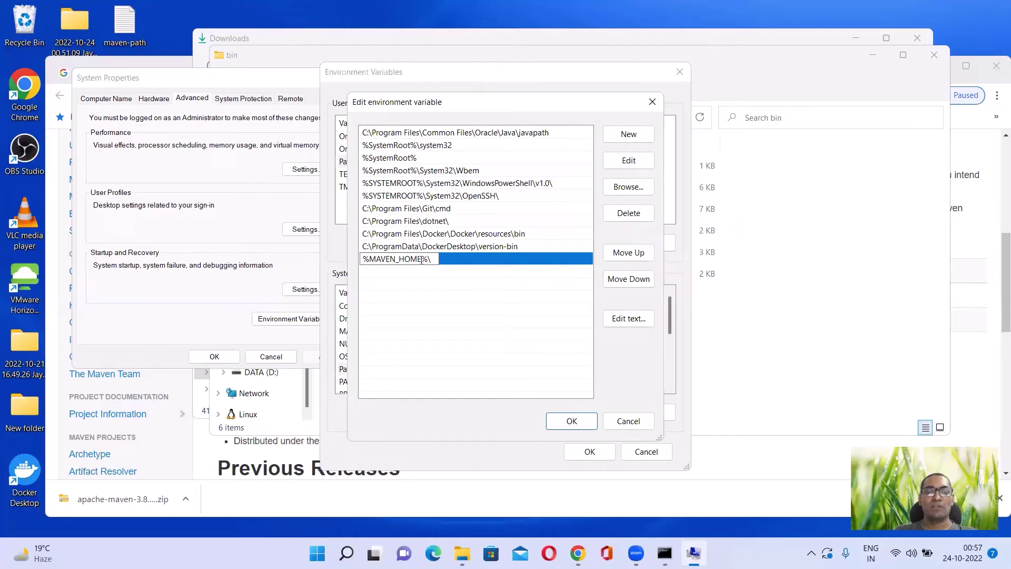
text(bin)
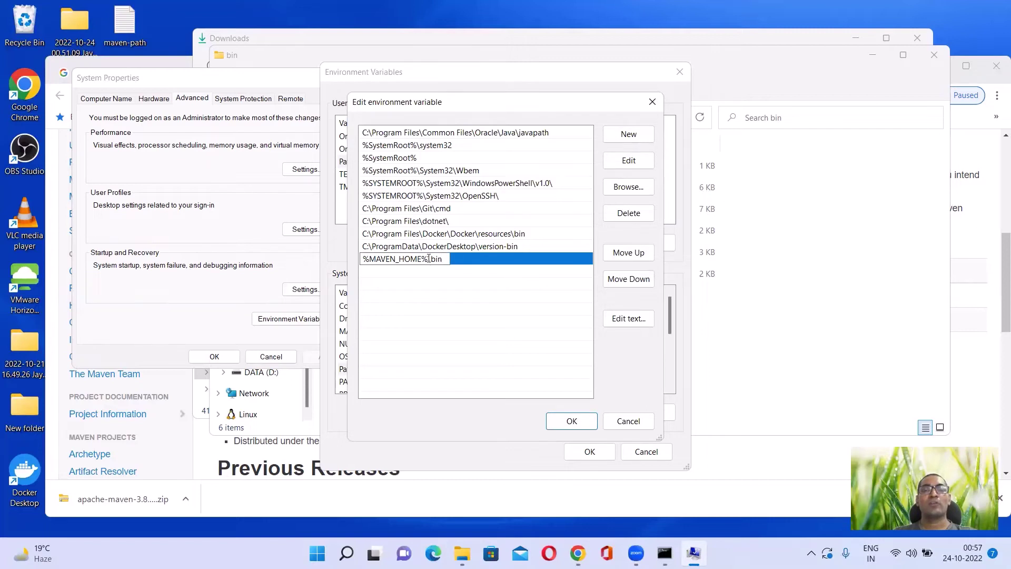
click(515, 340)
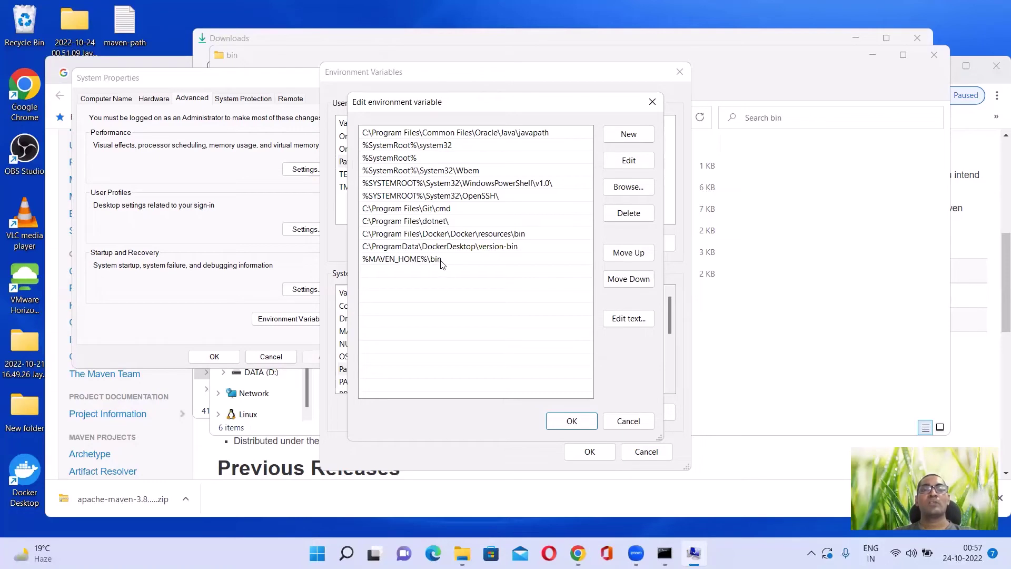
click(571, 421)
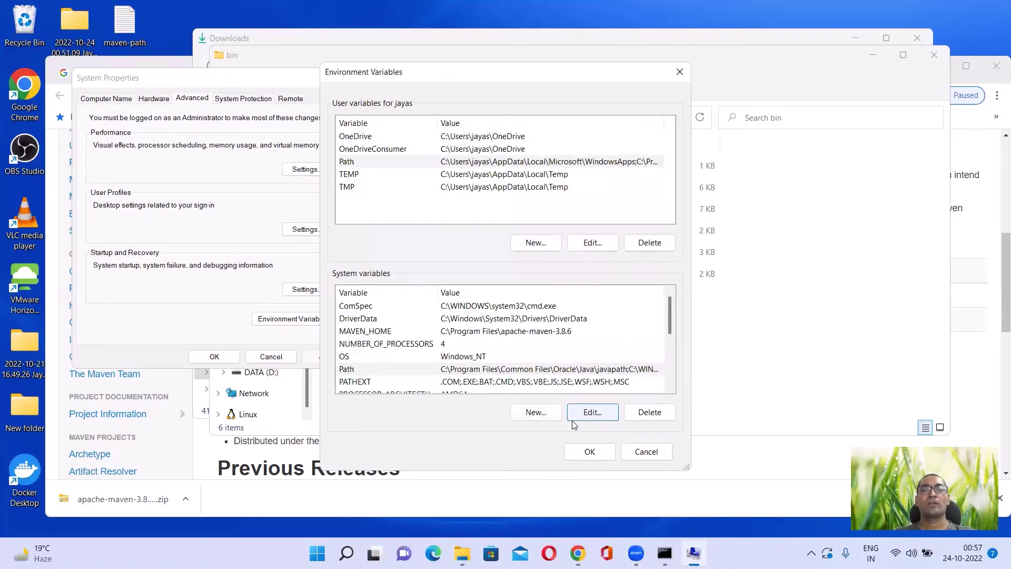
click(589, 452)
click(222, 358)
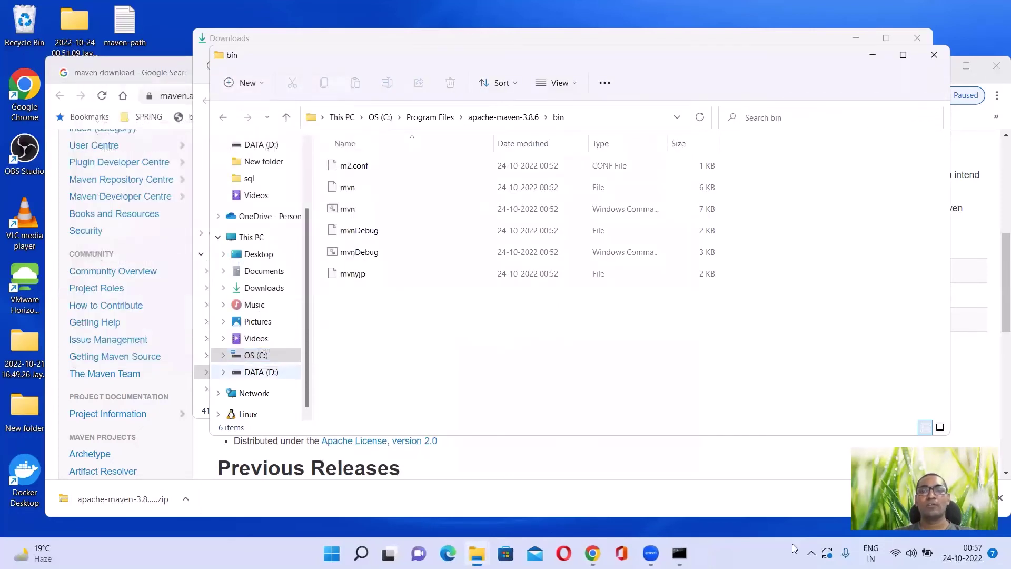
Step: Switch to the open Command Prompt and run mvn -version to check the Maven installation
click(679, 553)
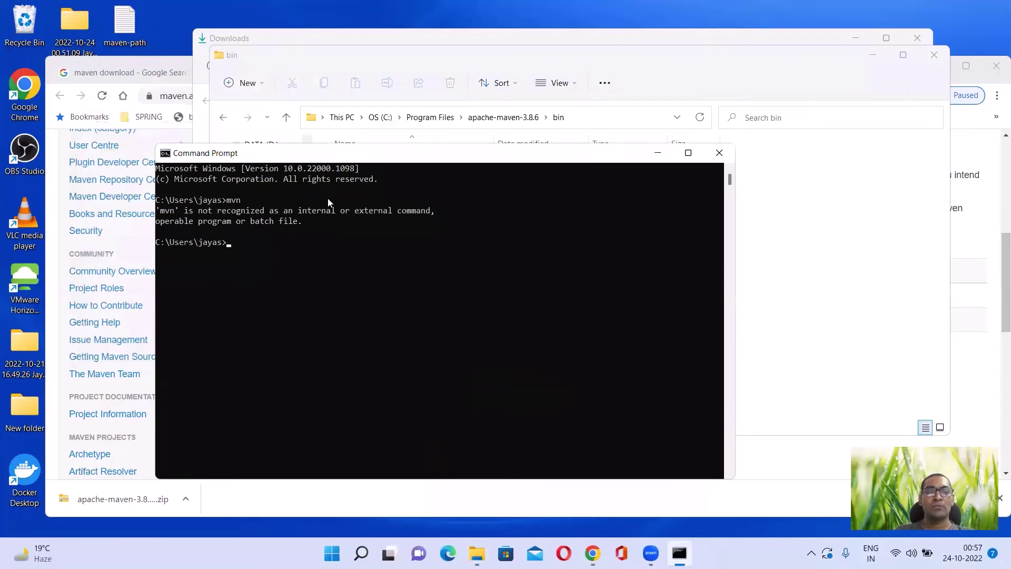
text(mvn -version)
key(Return)
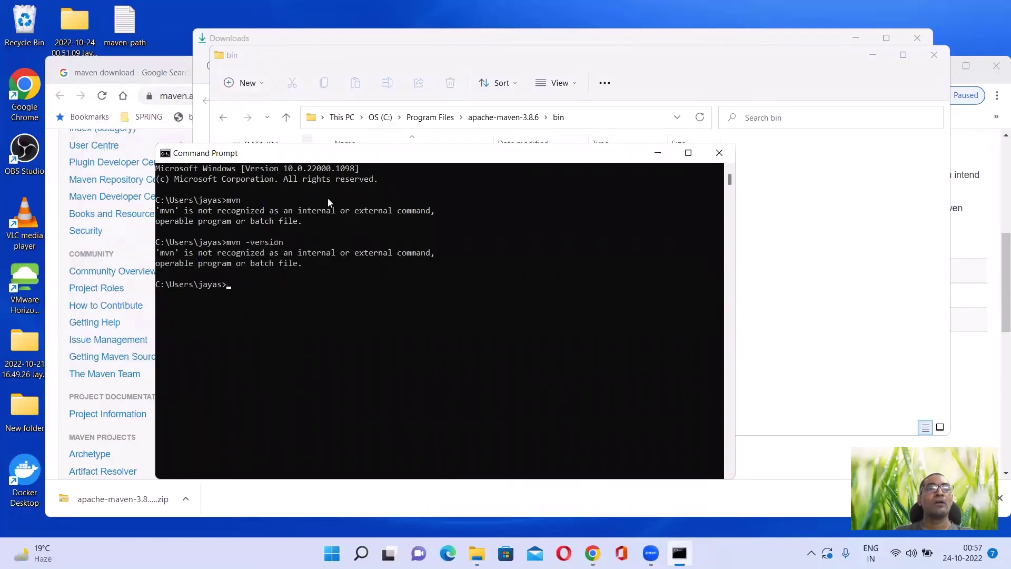
Step: Close the Command Prompt window and both File Explorer windows, bin and Downloads
click(719, 153)
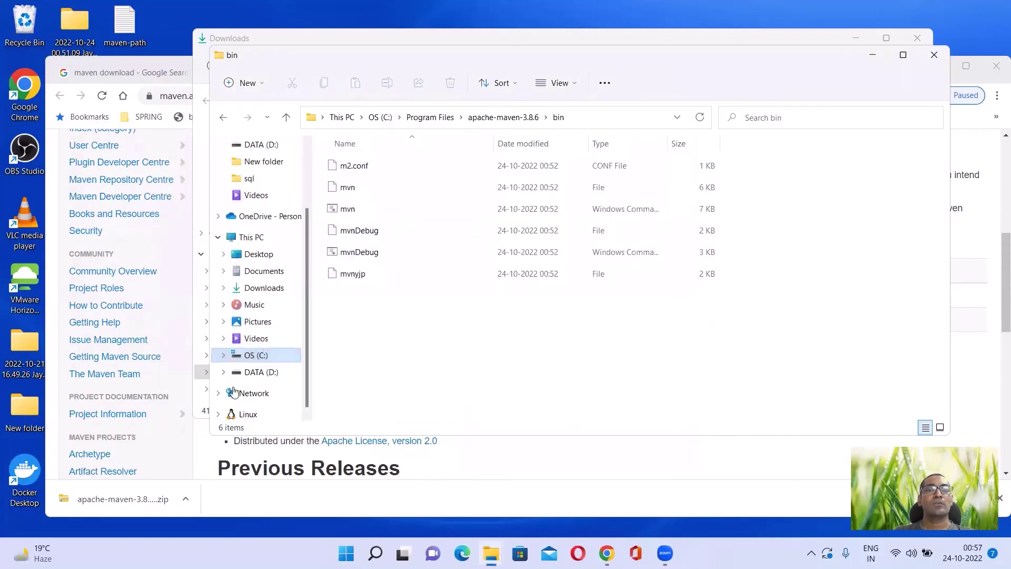
click(935, 52)
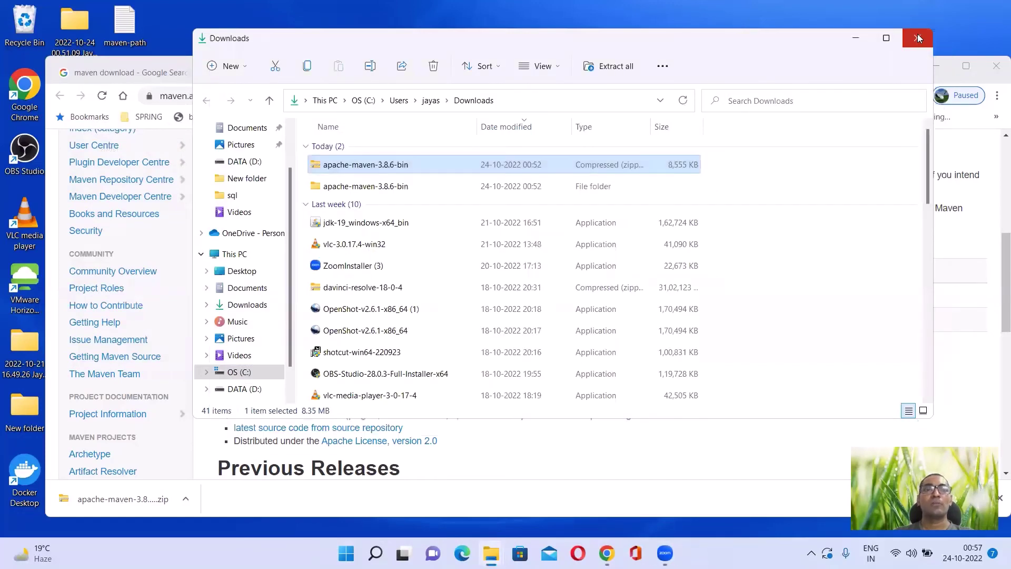
click(917, 37)
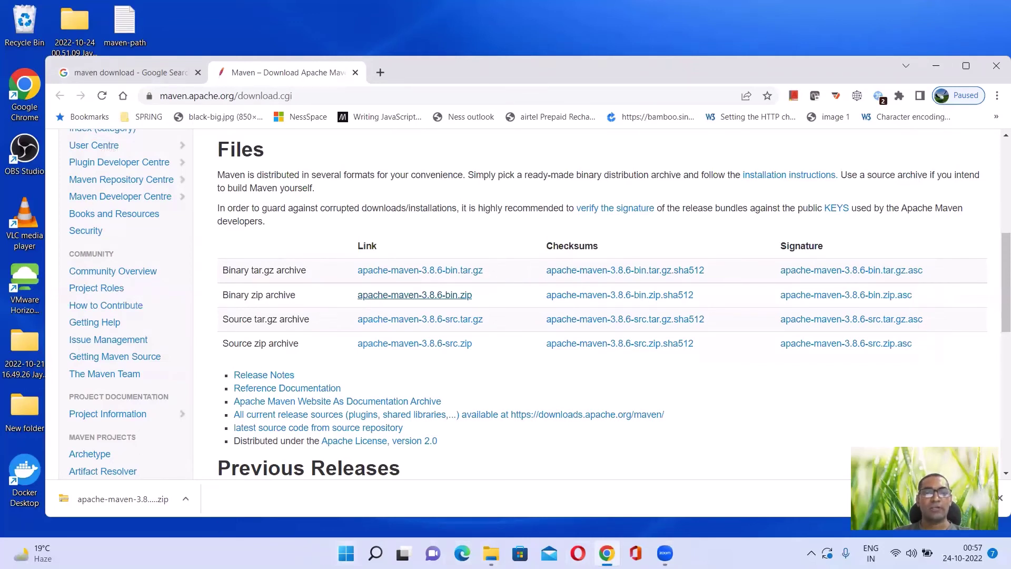
Step: Open the account's environment variables and create a user variable MAVEN_HOME with the value C:\Program Files\apache-maven-3.8.6
key(super+s)
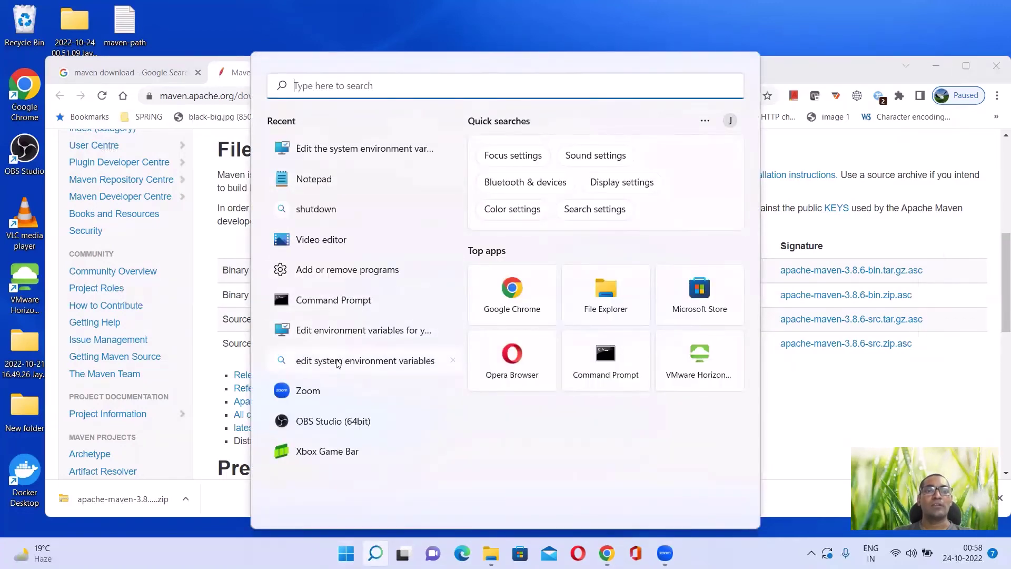
click(340, 330)
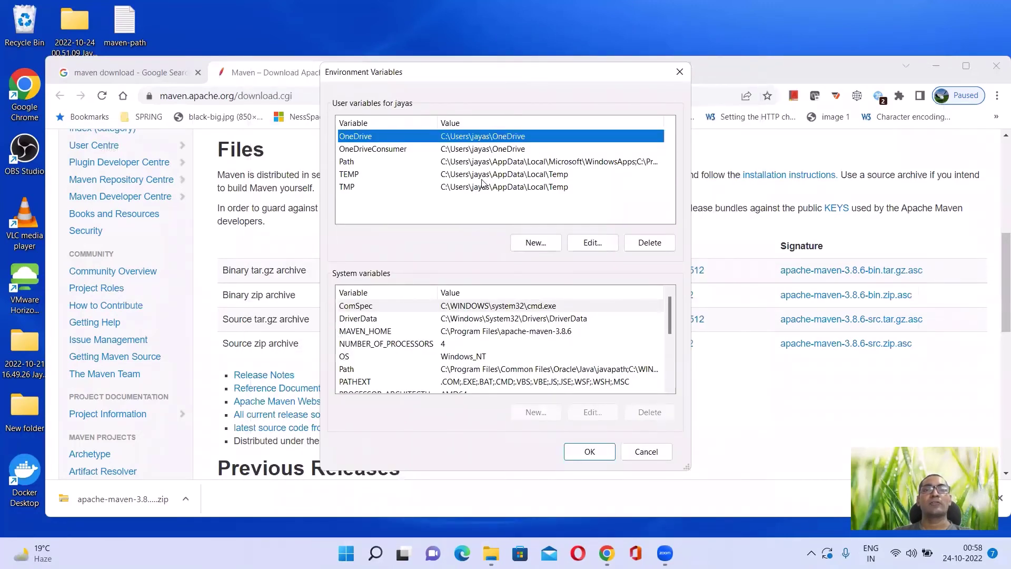
click(350, 164)
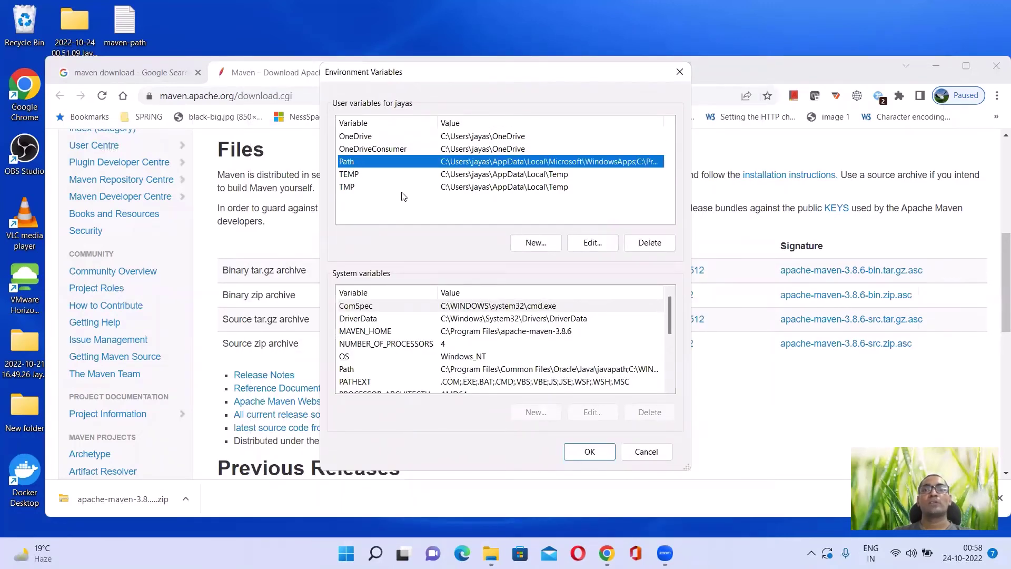
click(535, 242)
text(M)
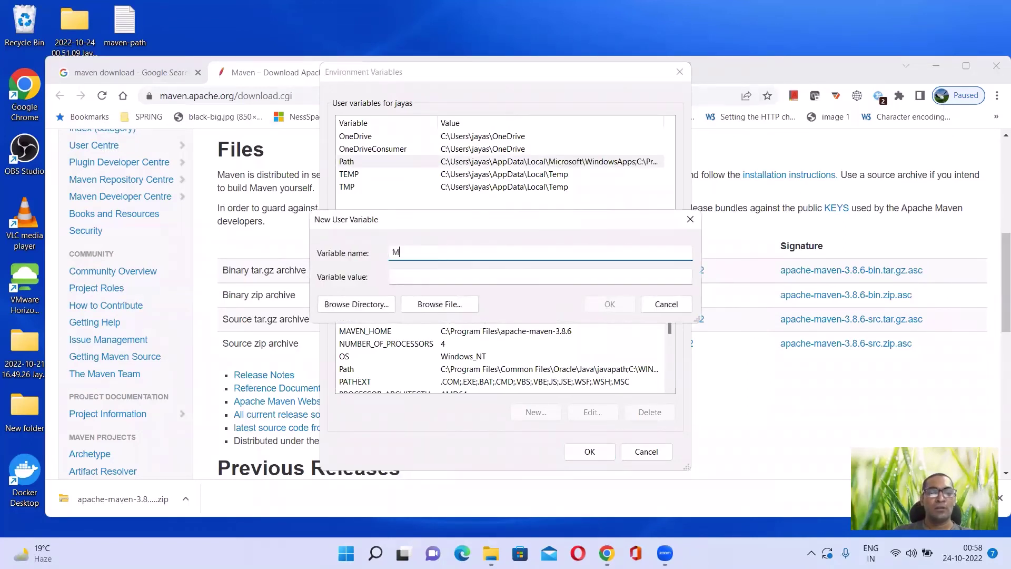
text(AVEN_HOME)
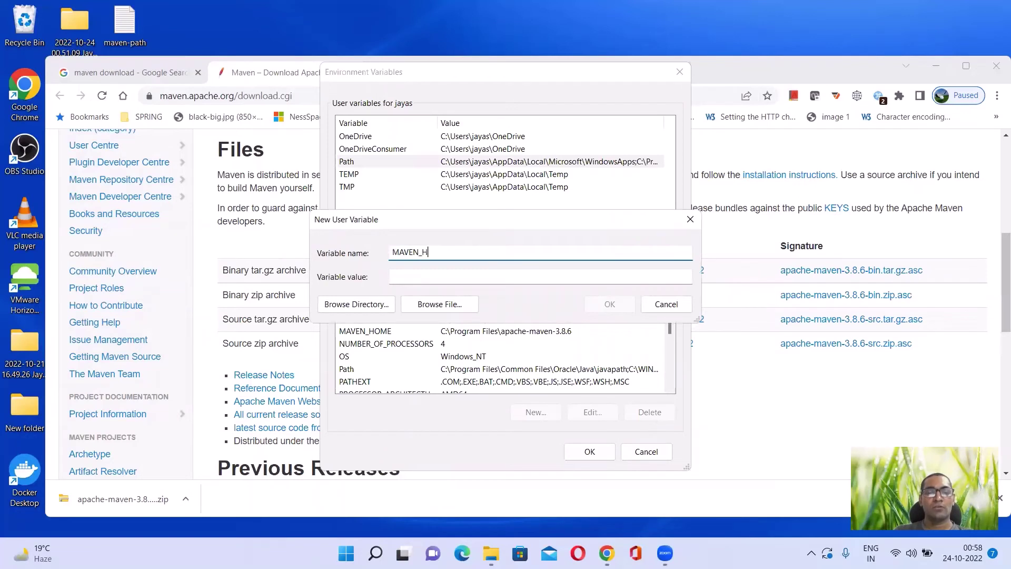
click(410, 278)
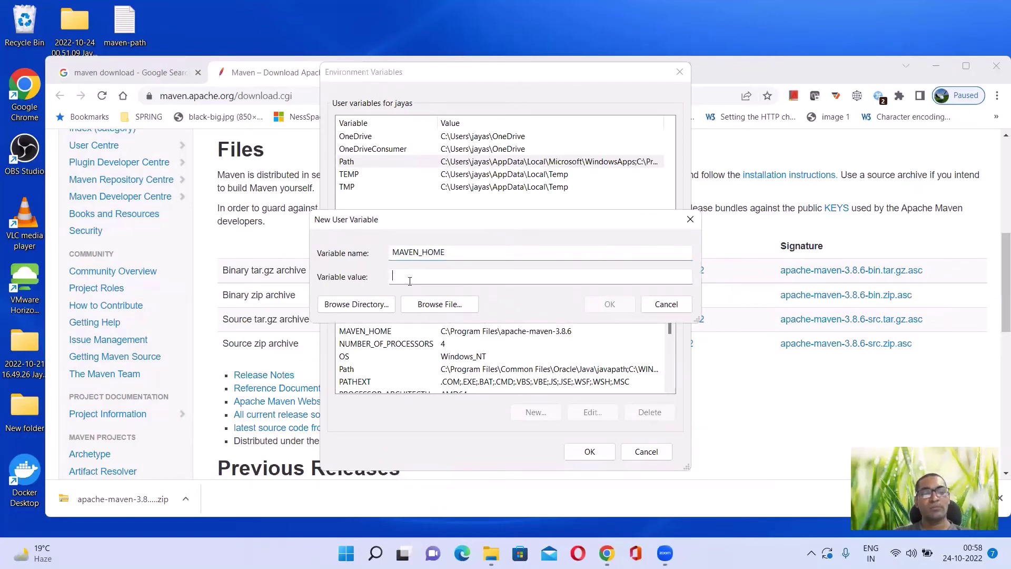
text(C:\Program Files\apache-maven-3.8.6\bin)
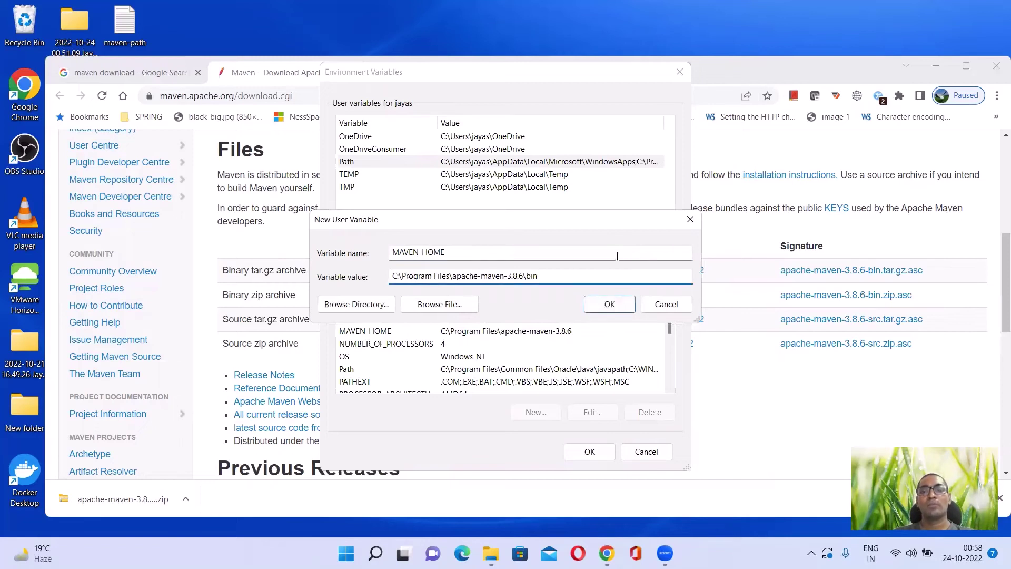
key(BackSpace)
key(BackSpace)
key(BackSpace)
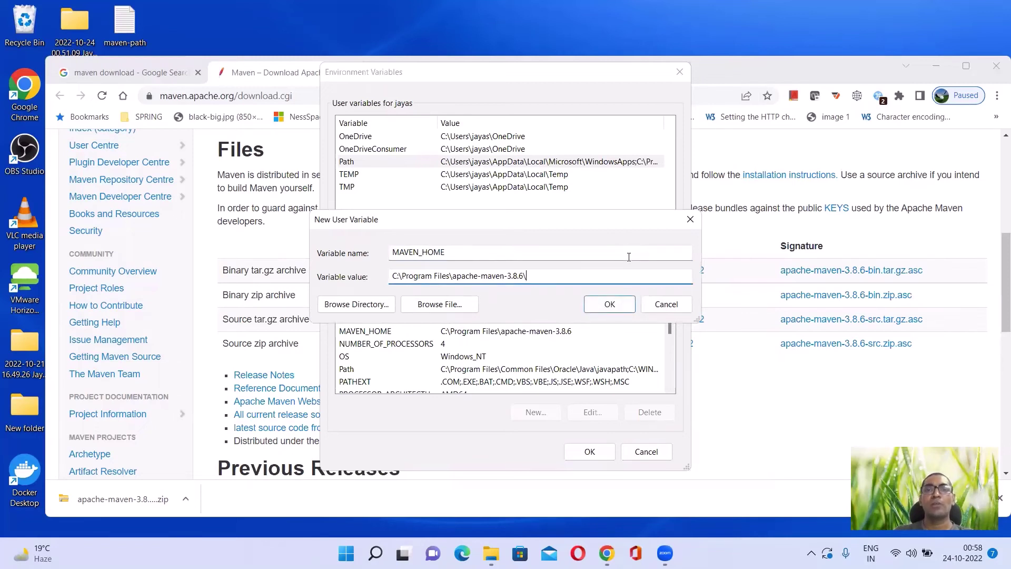
click(608, 306)
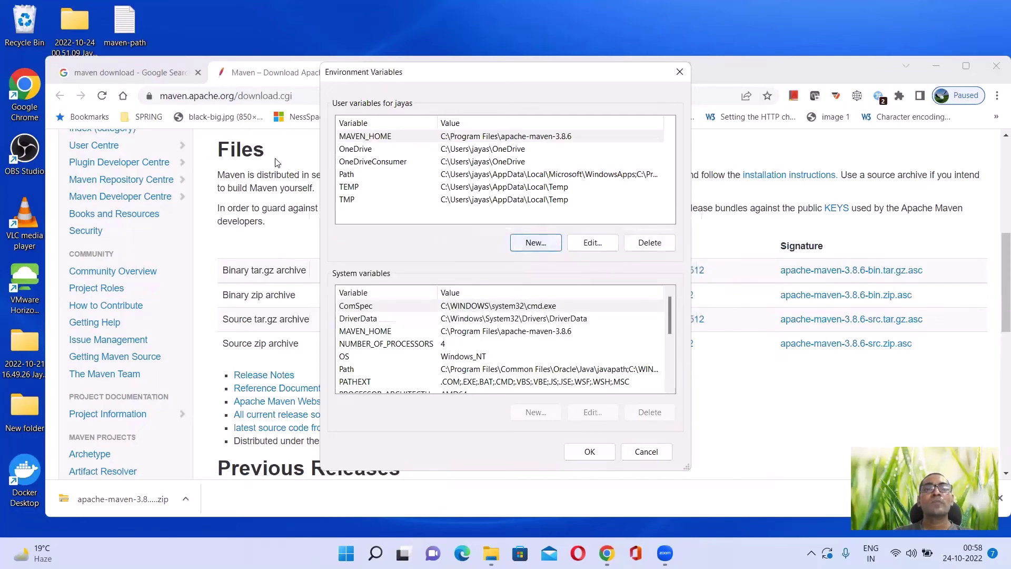
Step: Add a new %MAVEN_HOME%\bin entry to the user Path variable and accept the open environment variable dialogs
click(344, 176)
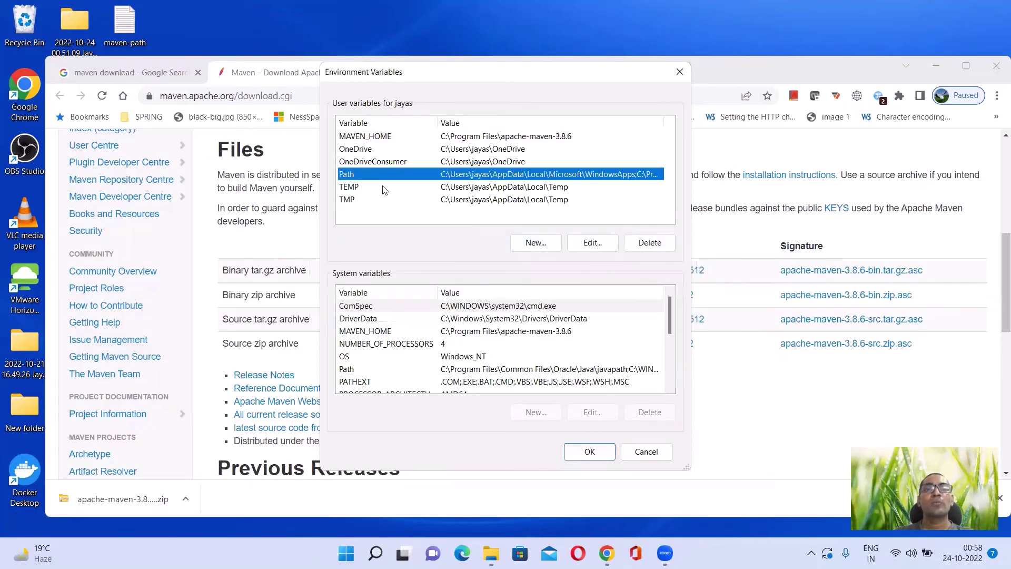
click(591, 243)
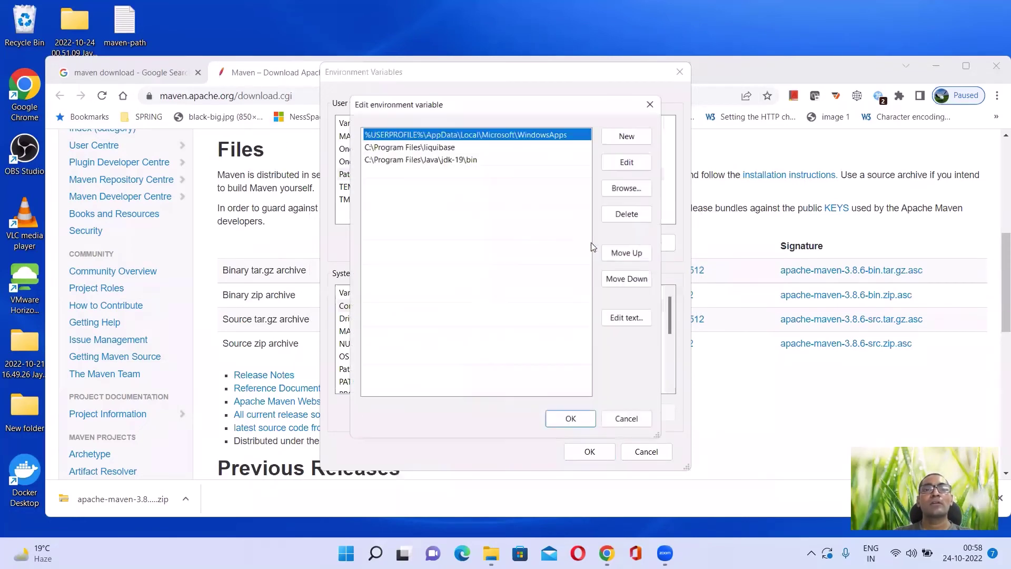
click(378, 174)
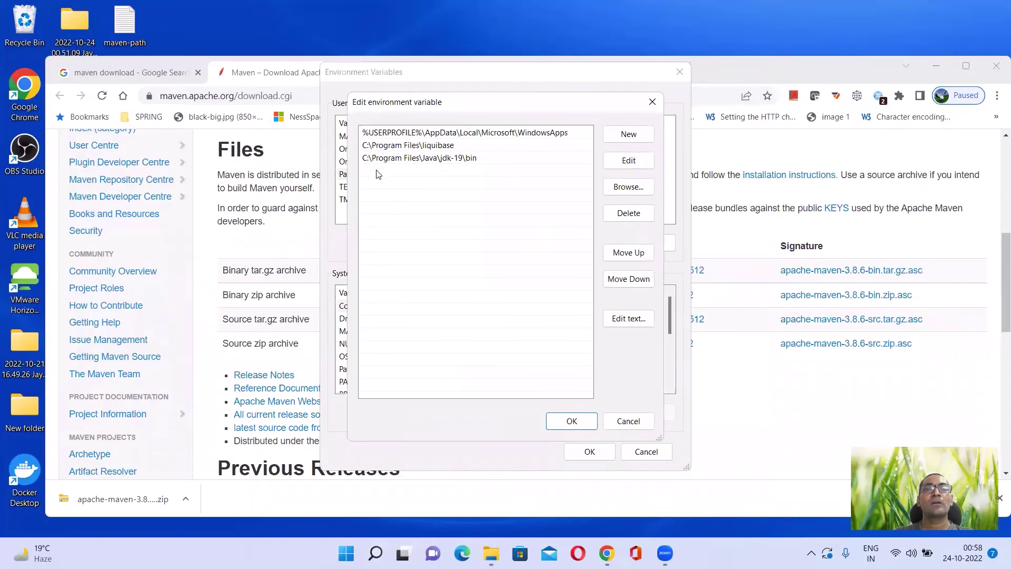
click(626, 136)
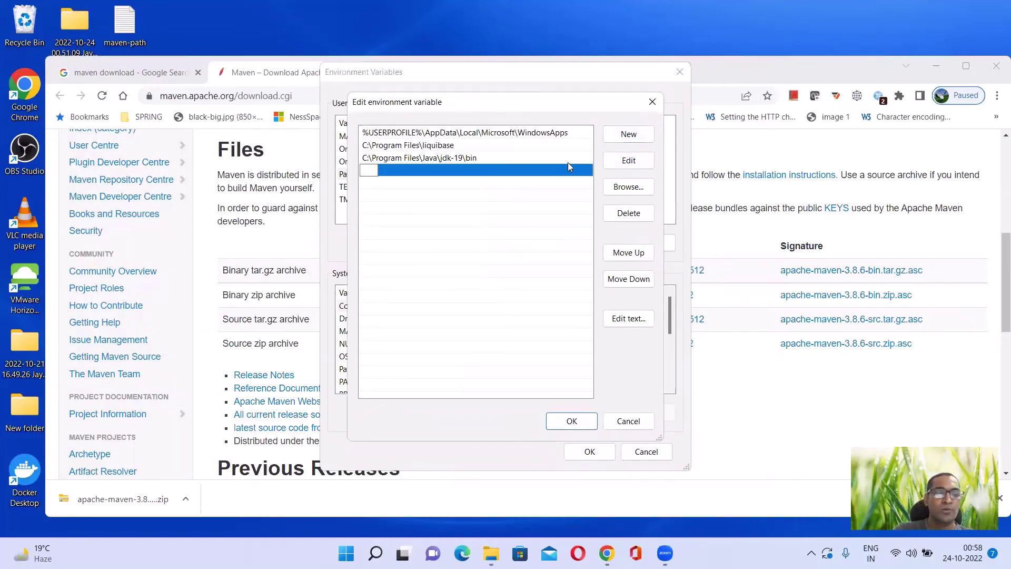
text(%MAVEN)
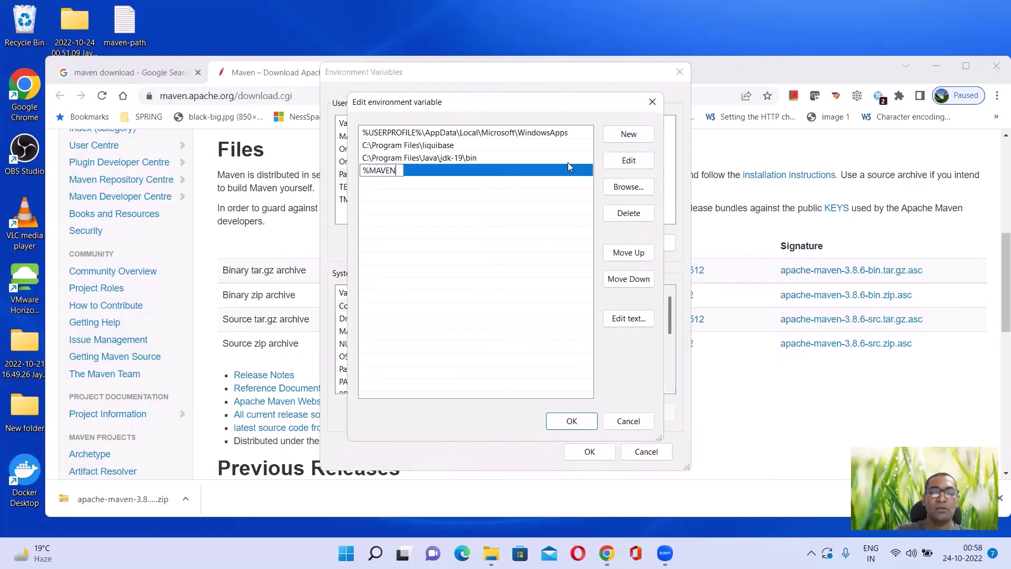
text(_HOME)
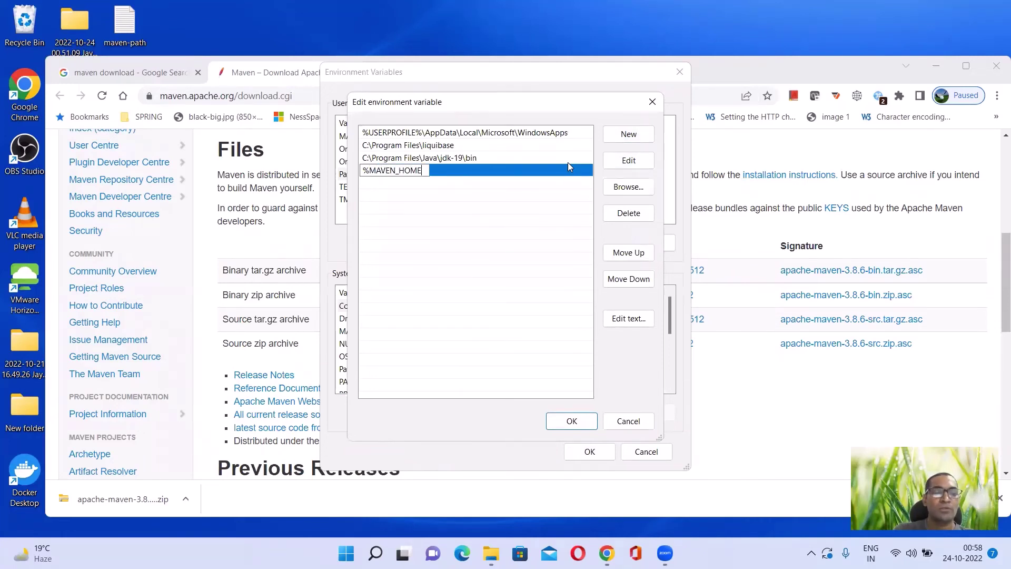
text(%)
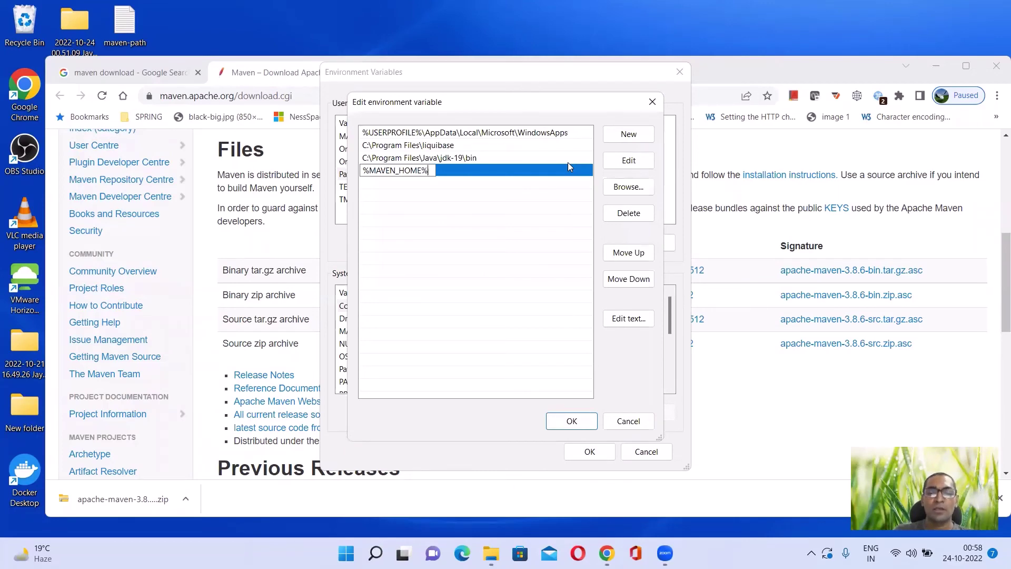
text(\bin)
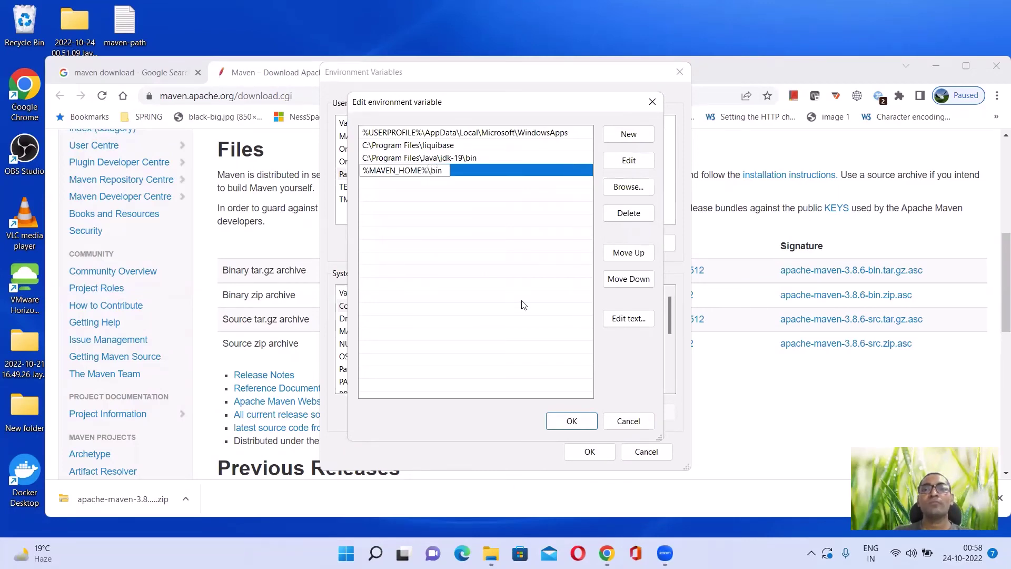
click(571, 421)
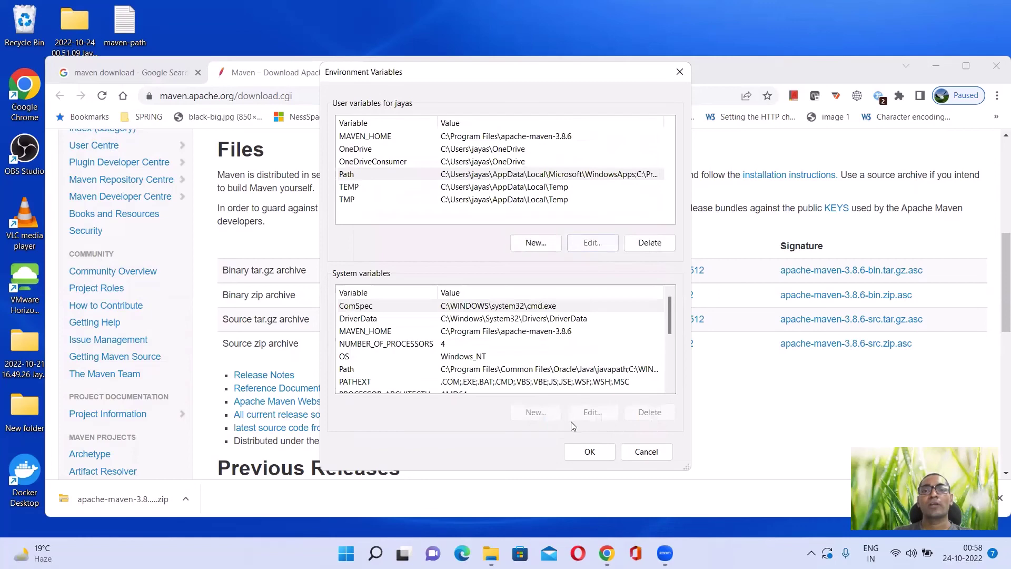
click(589, 451)
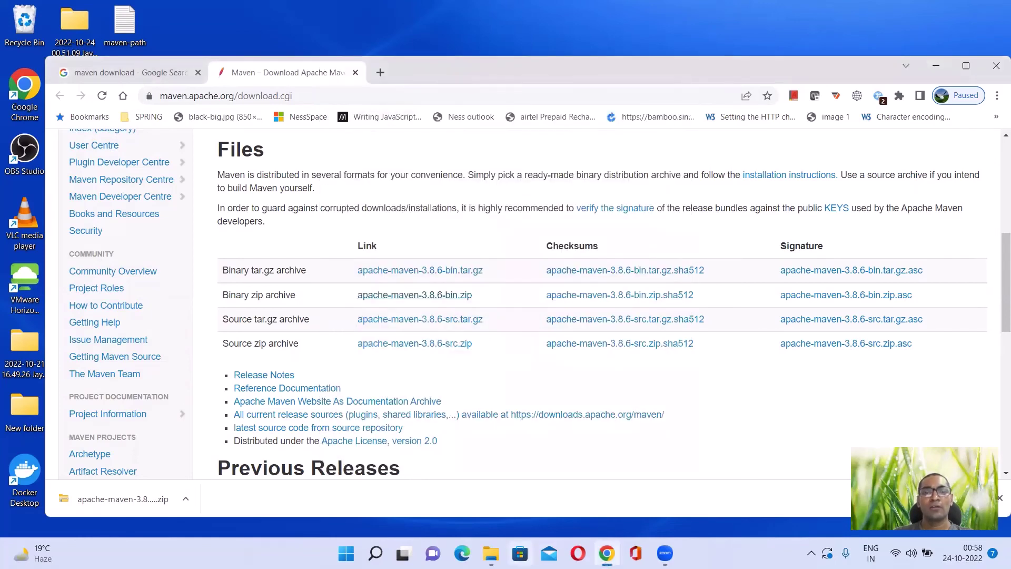
Step: Open a new Command Prompt and run mvn -version to check the Maven installation
click(375, 553)
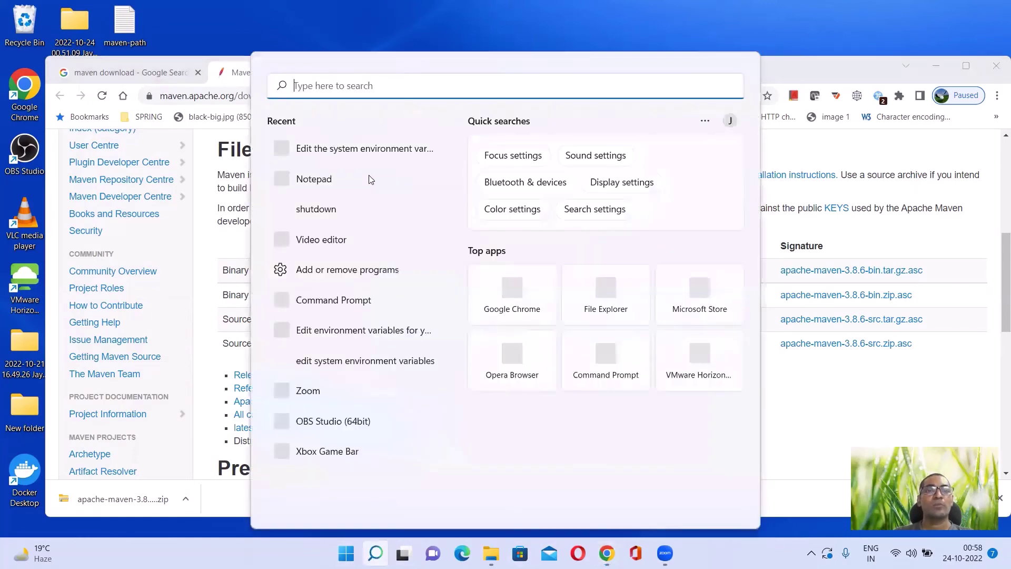
click(312, 298)
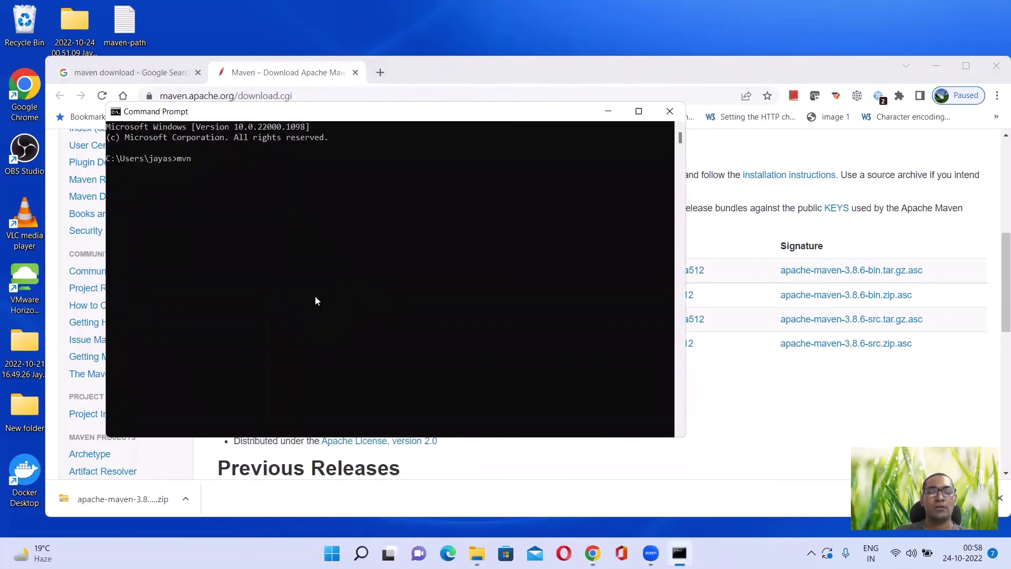
text(mvn -version)
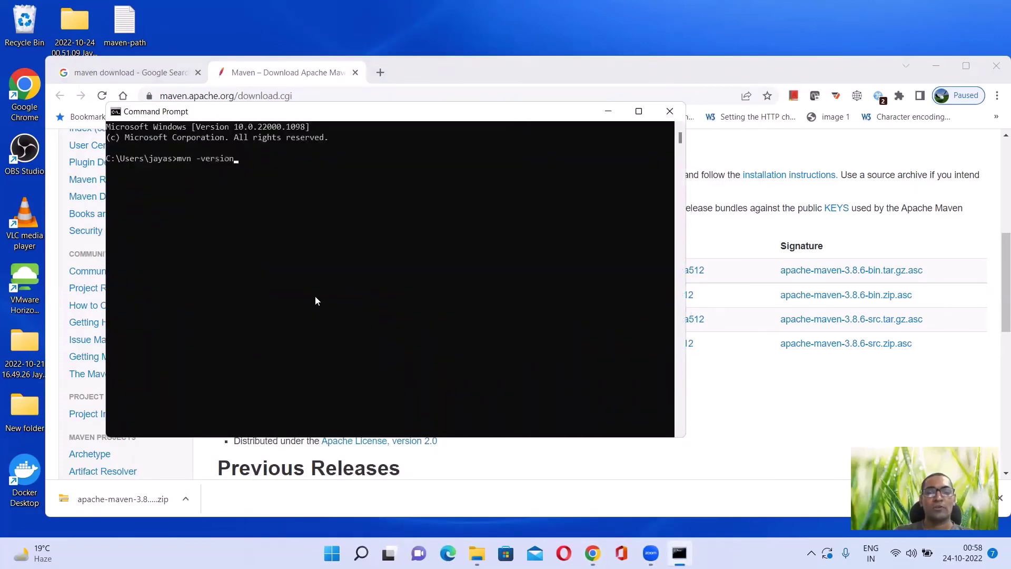
key(Return)
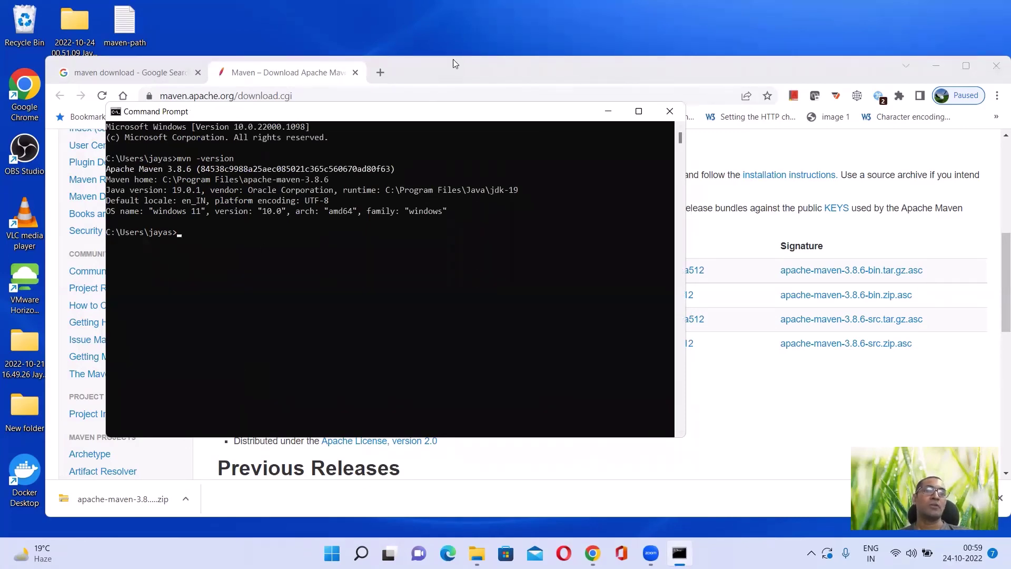
Step: Move the Command Prompt window higher on the desktop and examine the Maven home line in the version output
drag(406, 114, 488, 61)
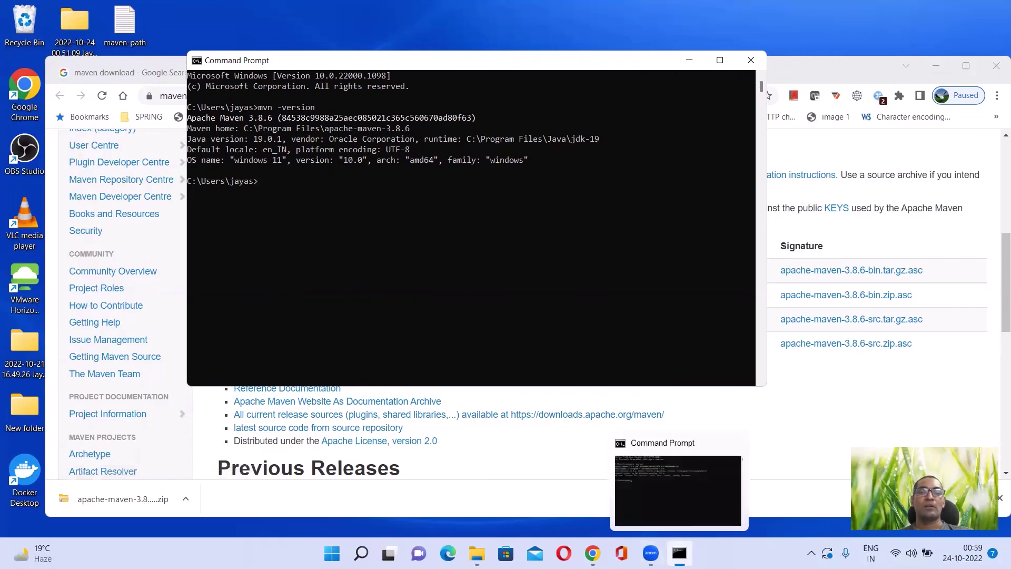
click(679, 553)
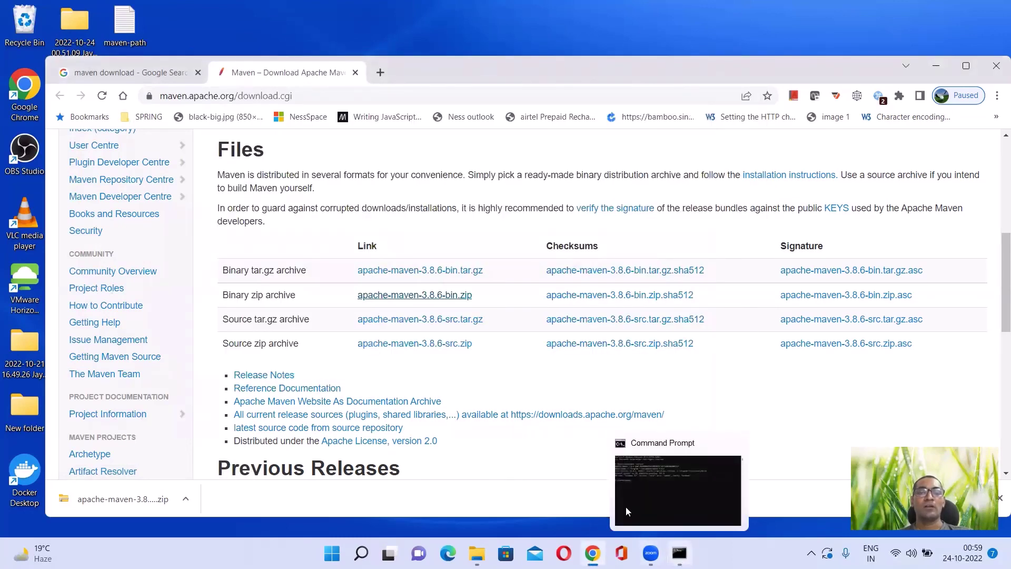
click(655, 508)
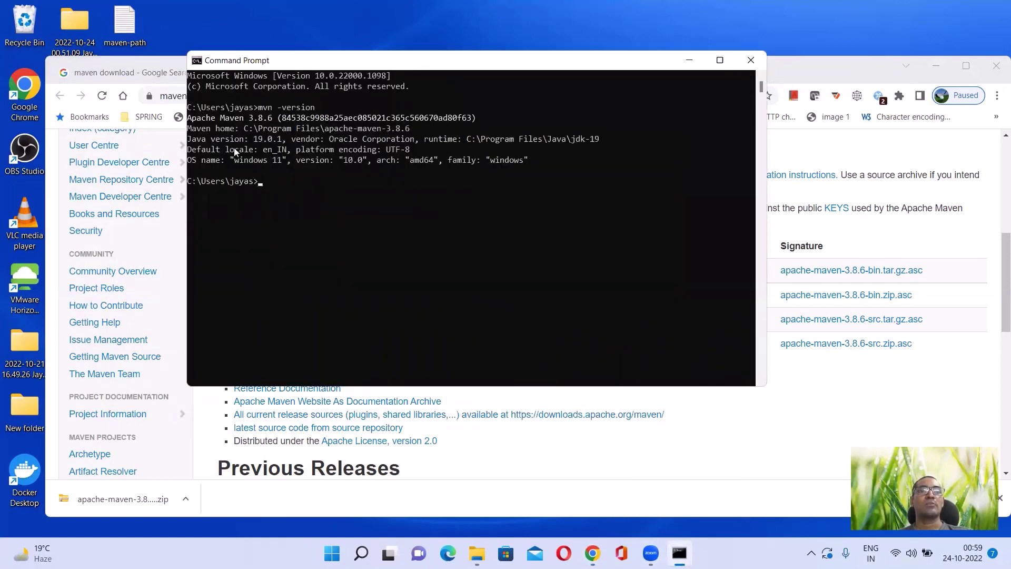
click(360, 129)
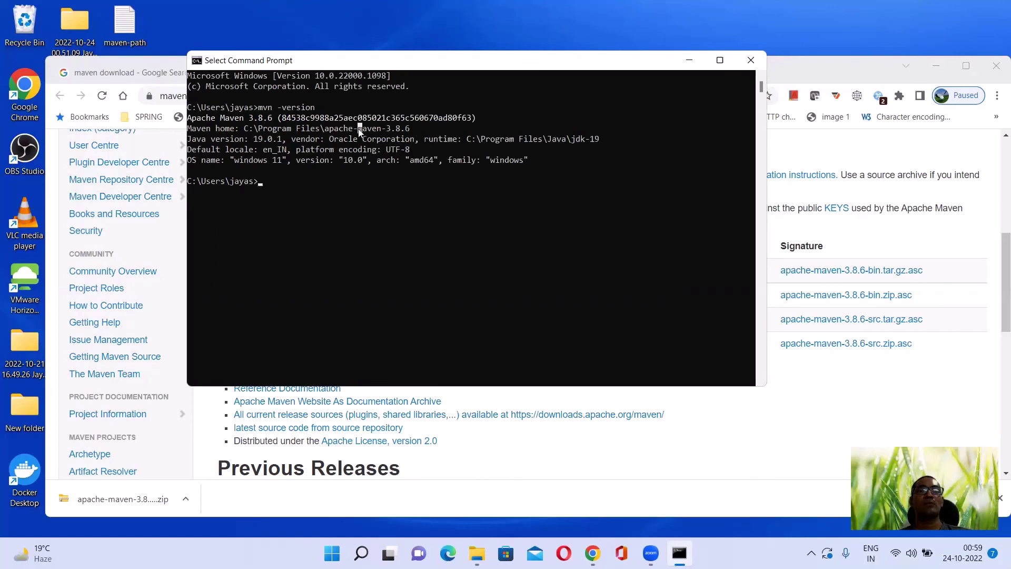